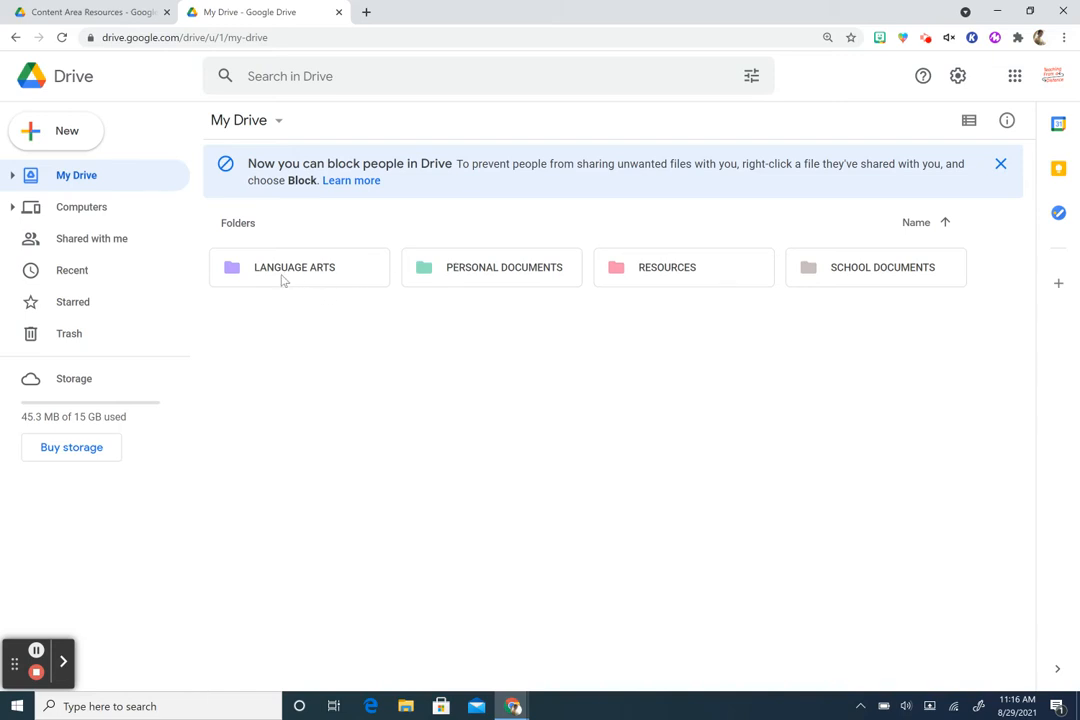
# Step: Open the LANGUAGE ARTS folder, view the contents of its MP1 subfolder, and return to LANGUAGE ARTS
pyautogui.doubleClick(282, 281)
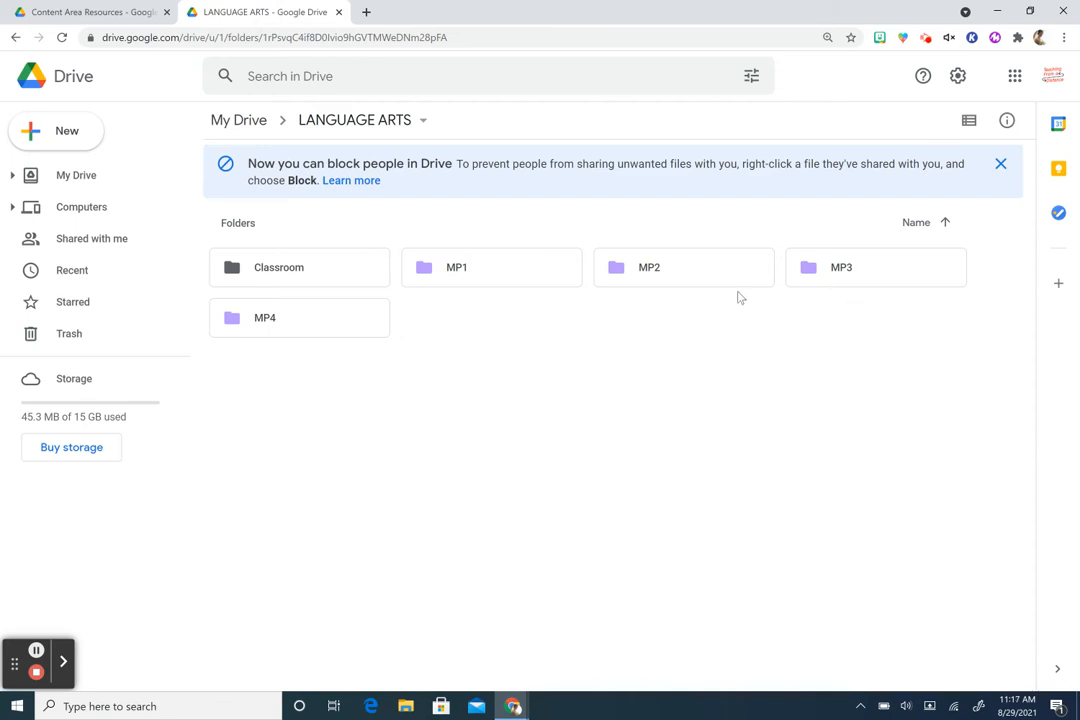
pyautogui.click(503, 287)
pyautogui.doubleClick(503, 287)
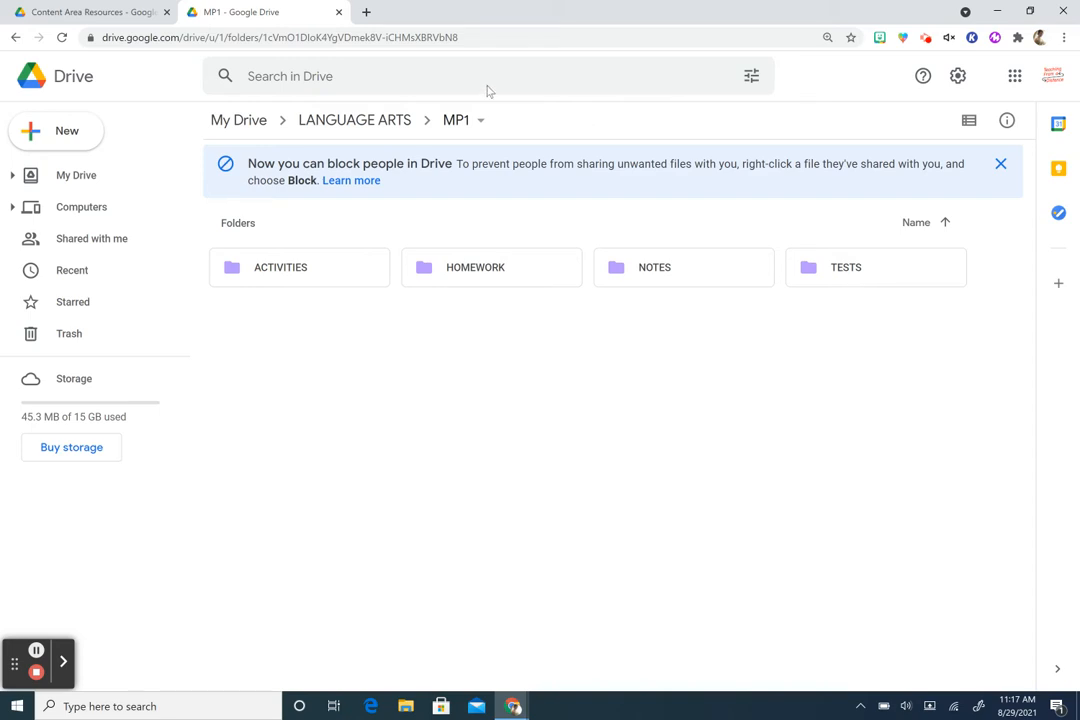
pyautogui.click(360, 122)
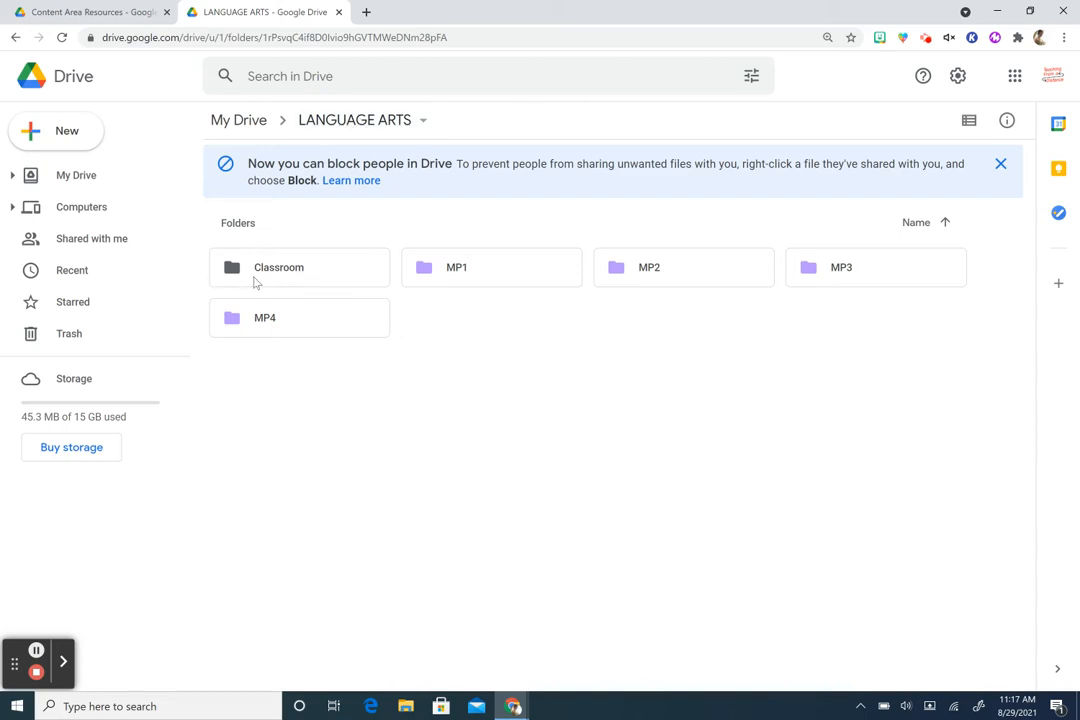
# Step: Change the color of the Classroom folder to the same light purple as the MP folders
pyautogui.rightClick(264, 274)
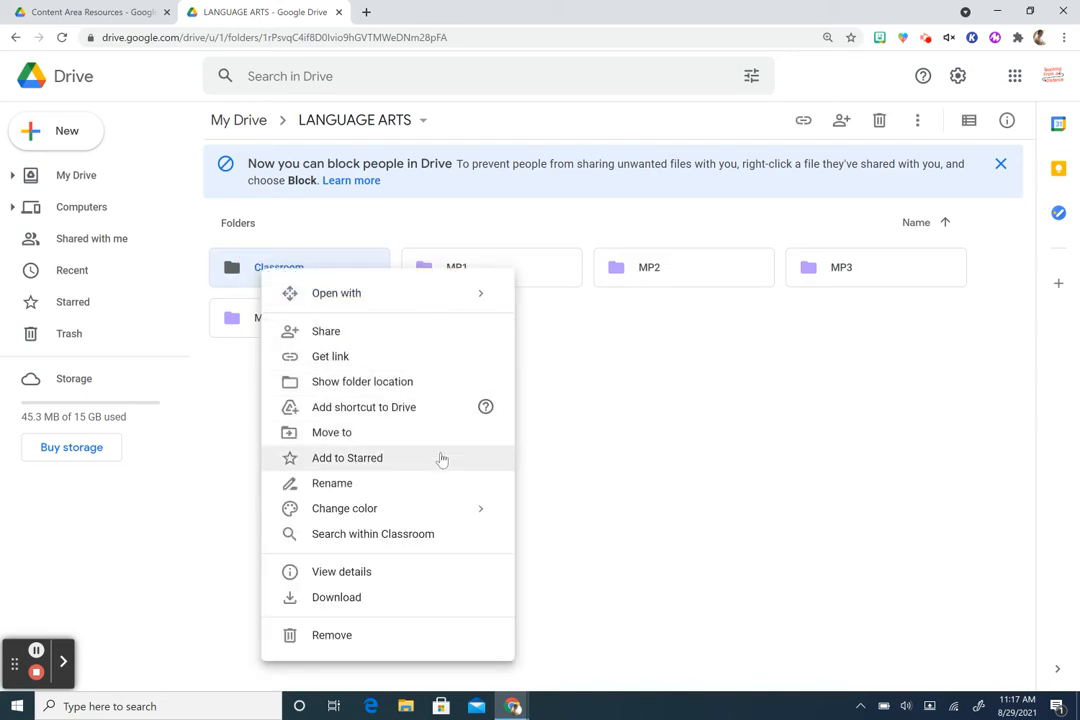
pyautogui.moveTo(484, 512)
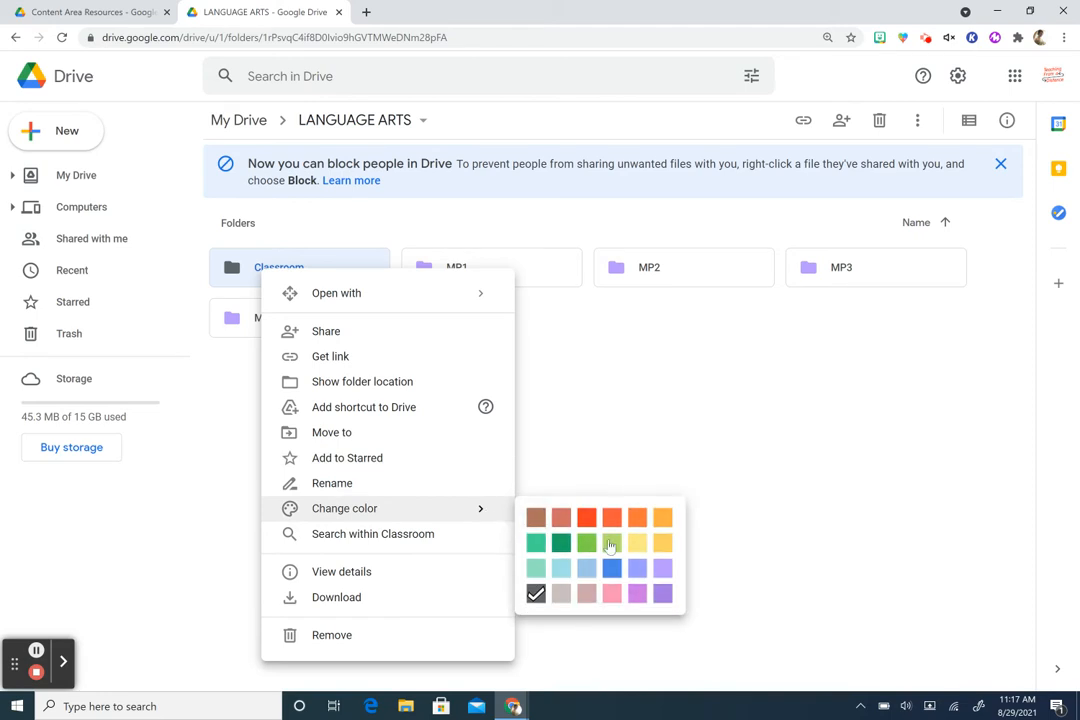
pyautogui.click(662, 568)
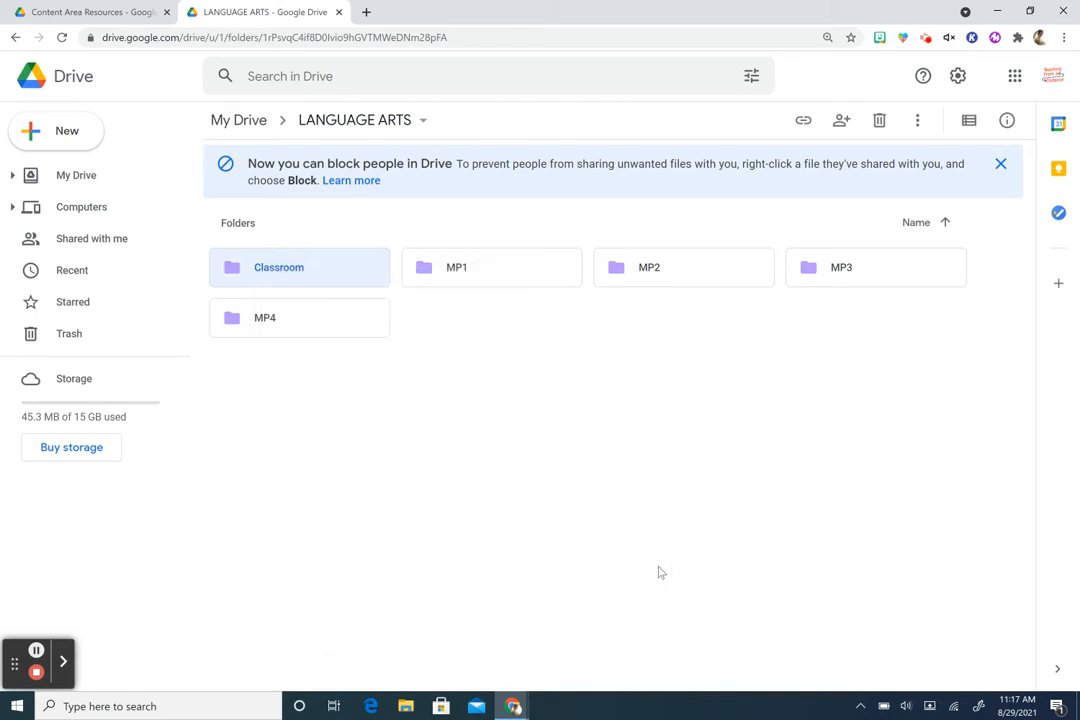
pyautogui.click(463, 408)
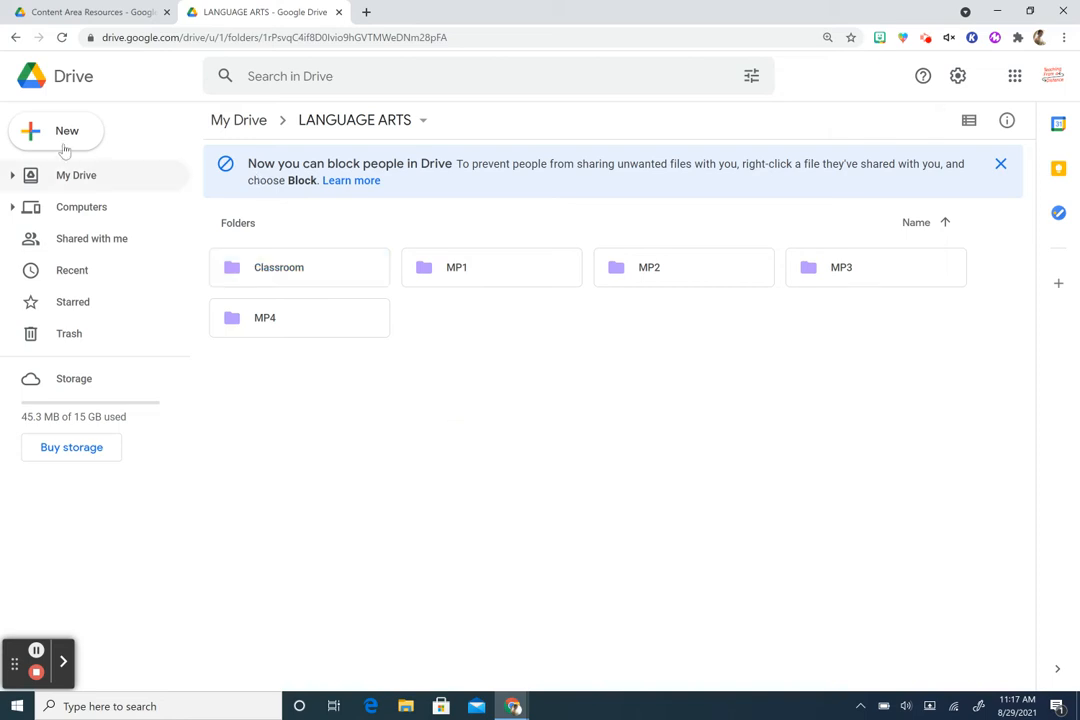
# Step: Create a new folder named "Senior English" inside LANGUAGE ARTS
pyautogui.click(32, 136)
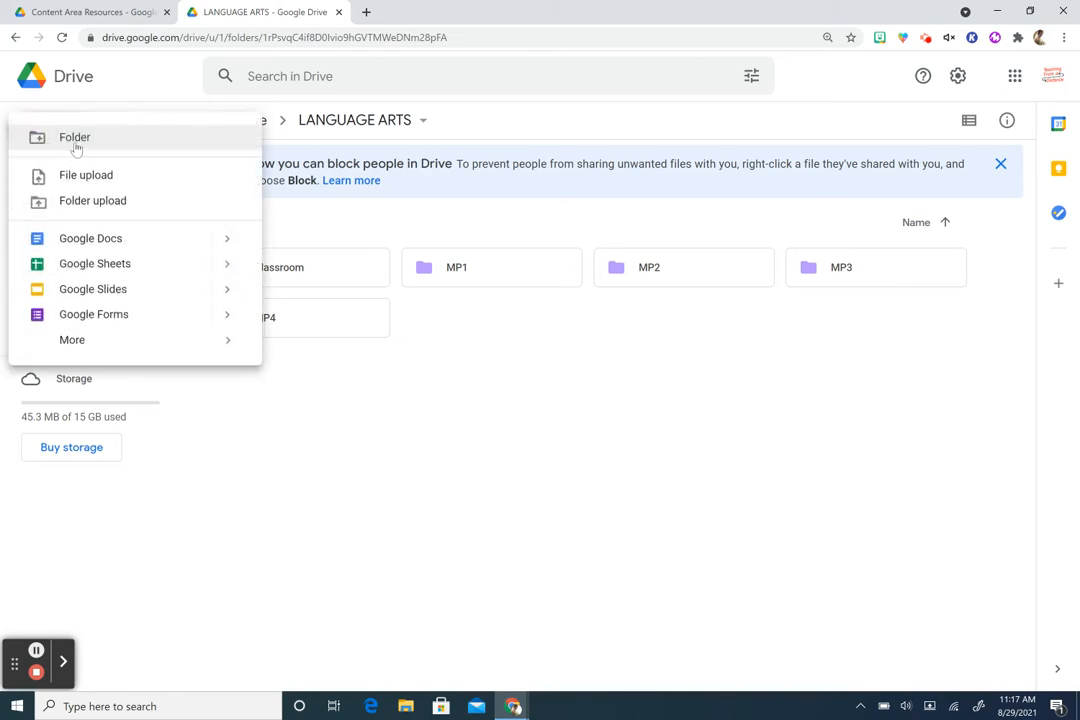
pyautogui.click(80, 140)
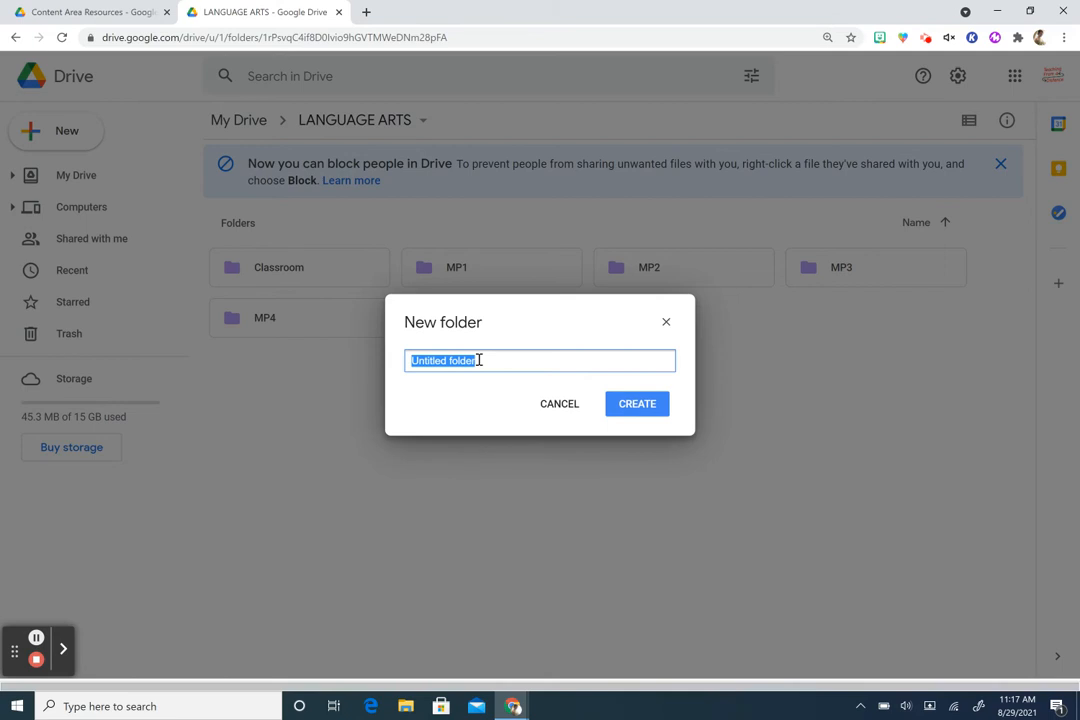
pyautogui.write('Senior English')
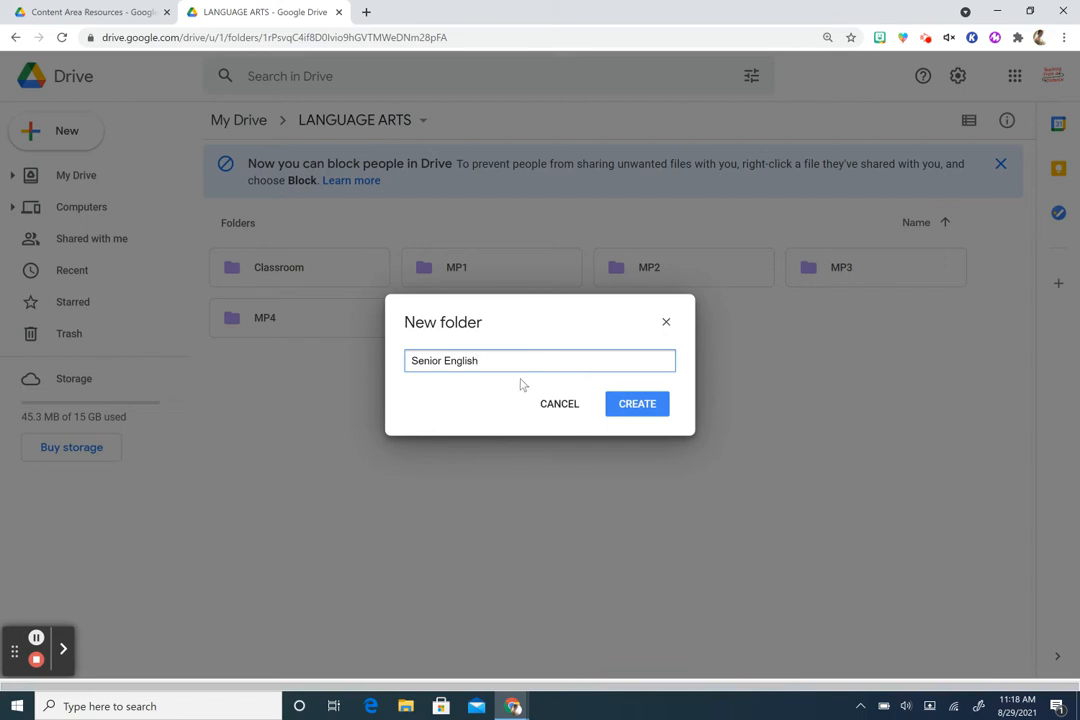
pyautogui.click(625, 412)
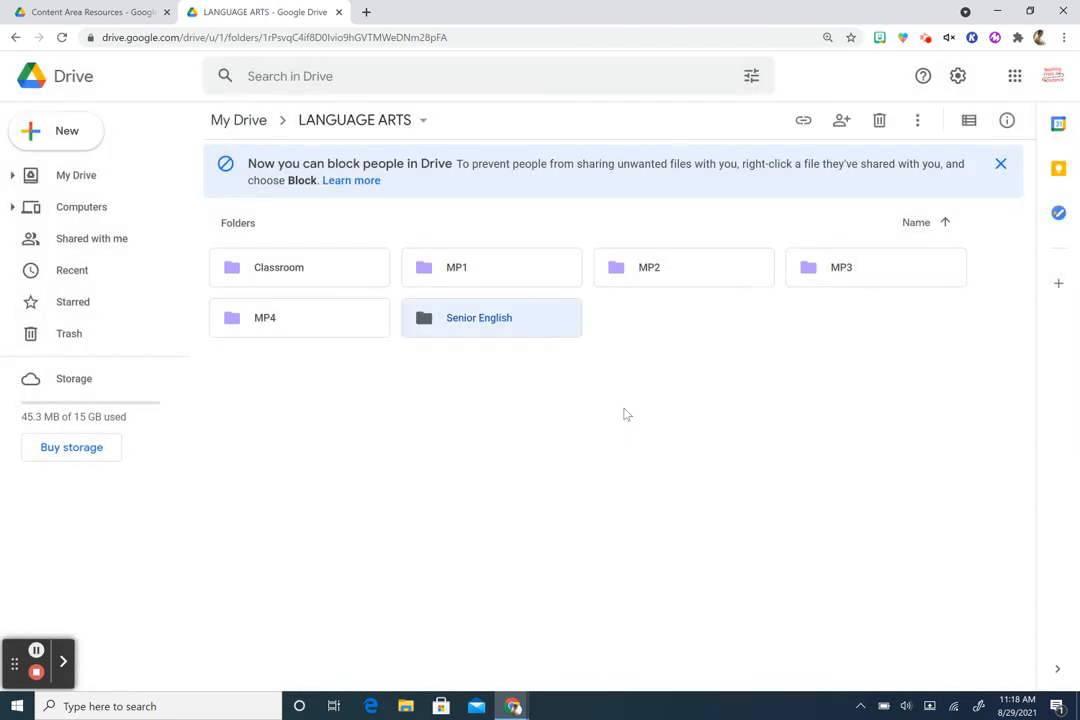
# Step: Change the color of the Senior English folder to light purple to match the other folders
pyautogui.rightClick(496, 325)
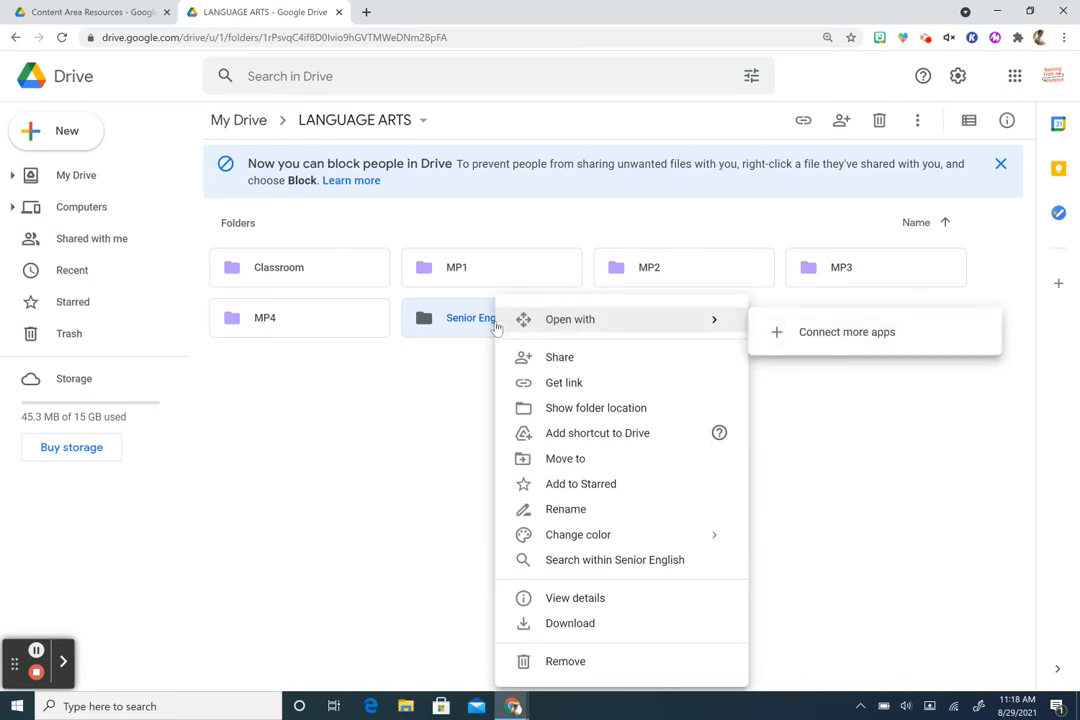
pyautogui.moveTo(723, 540)
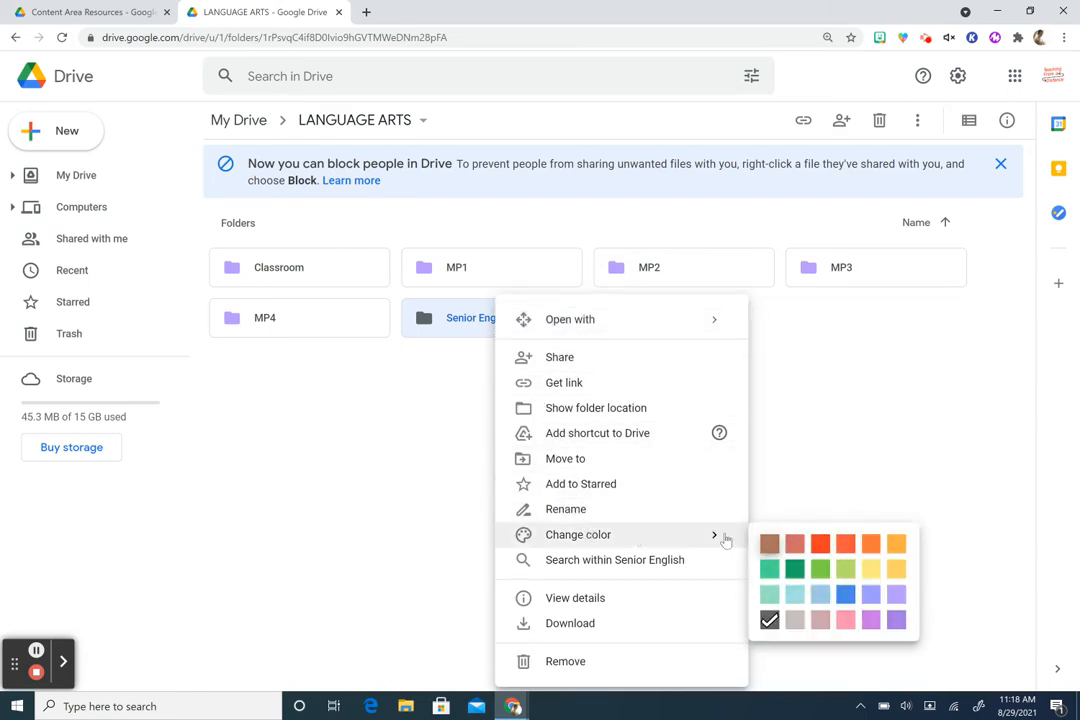
pyautogui.click(897, 598)
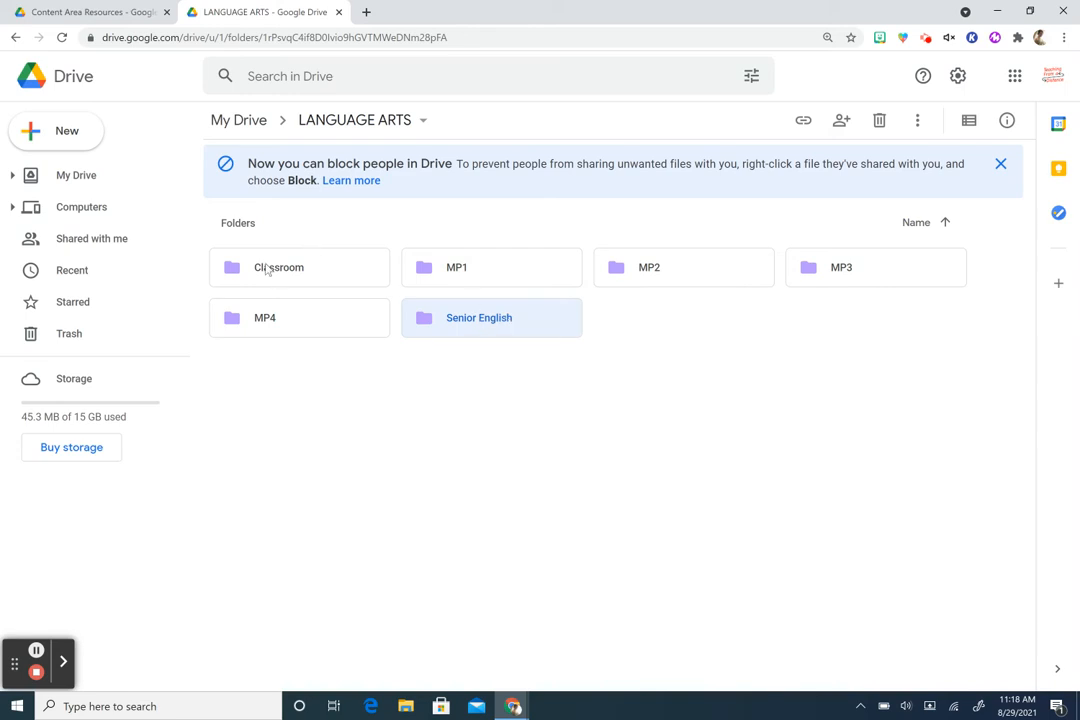
# Step: Rename the Senior English folder to "1. Senior English"
pyautogui.rightClick(477, 327)
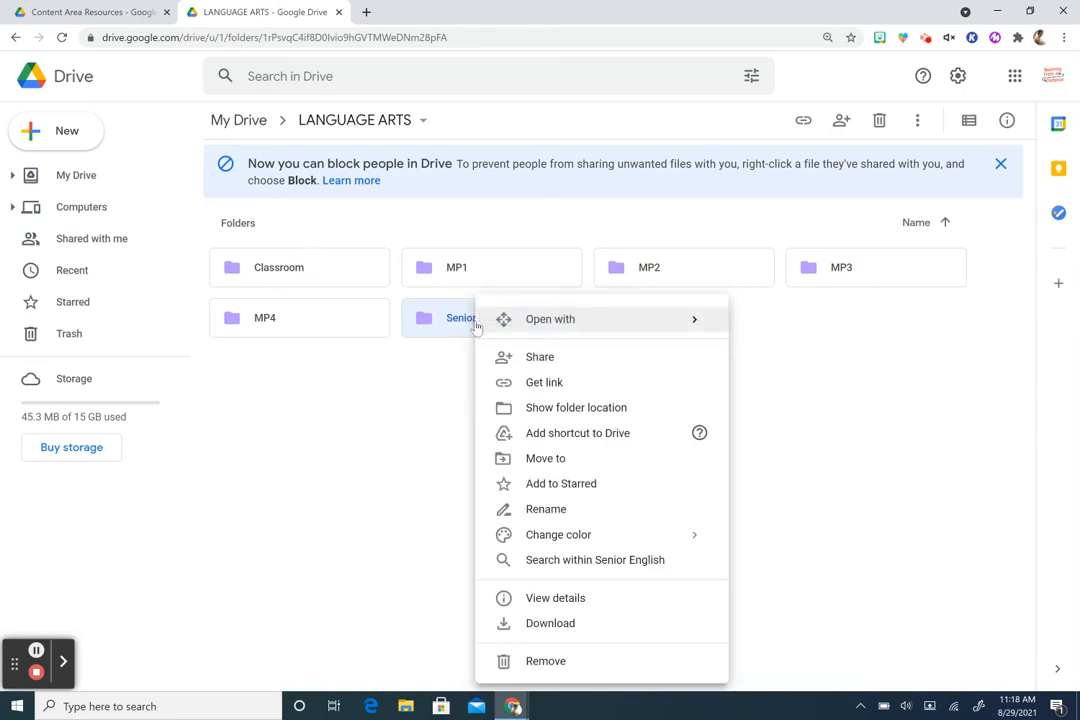
pyautogui.moveTo(478, 330)
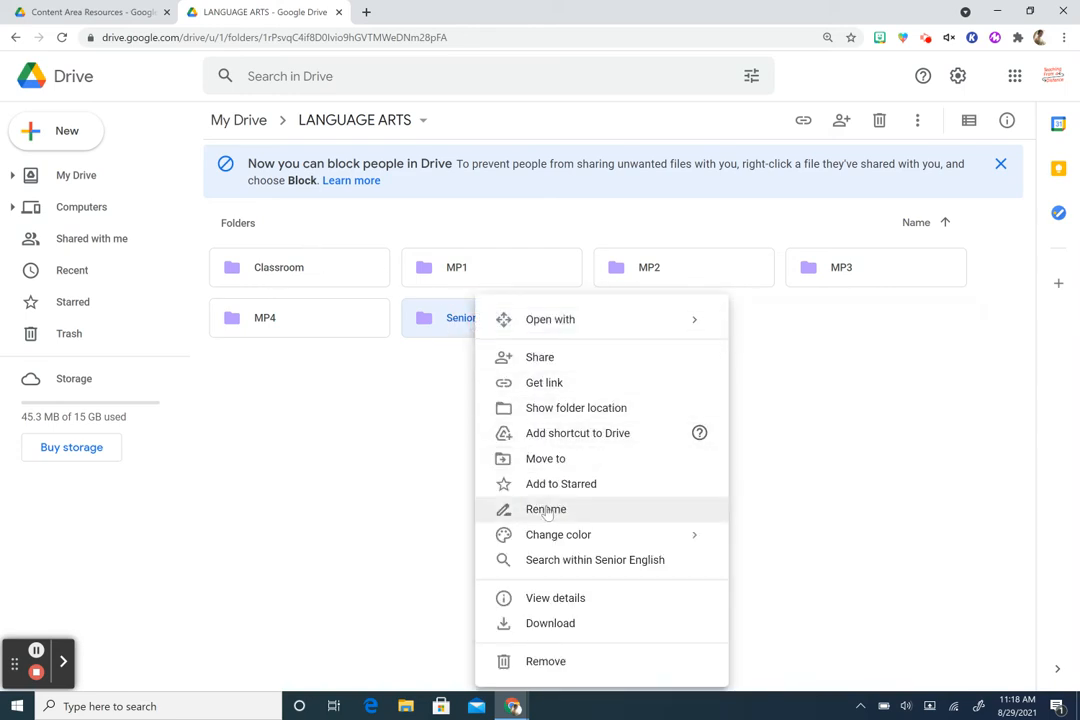
pyautogui.click(505, 509)
pyautogui.press('Home')
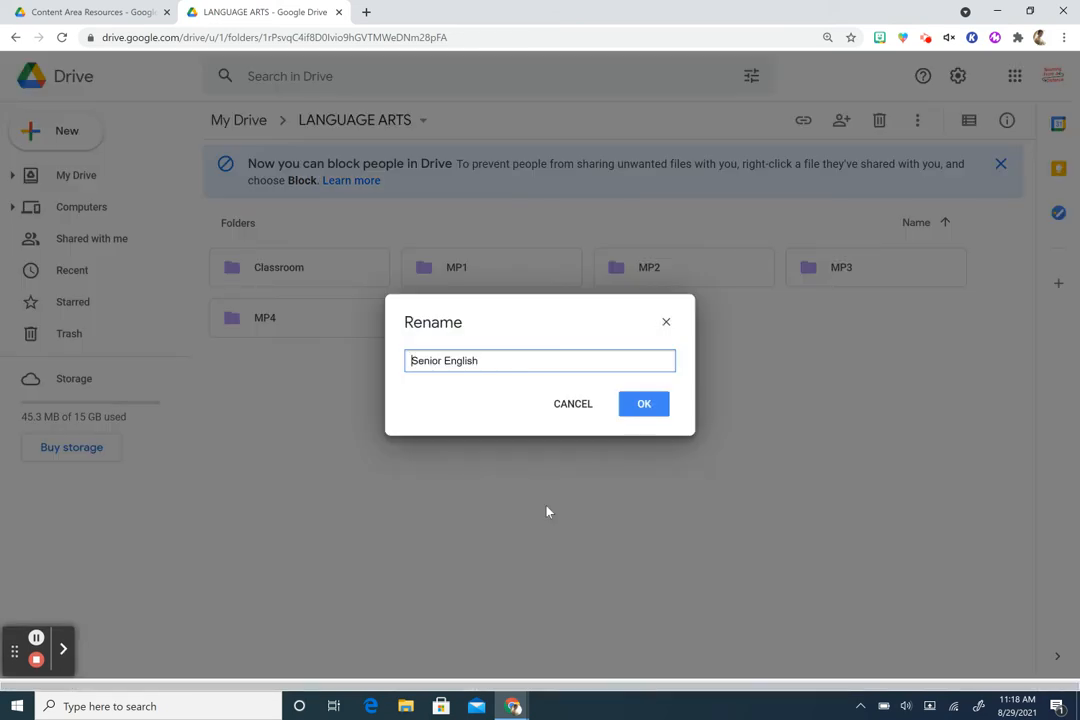
pyautogui.write('1.')
pyautogui.press('Return')
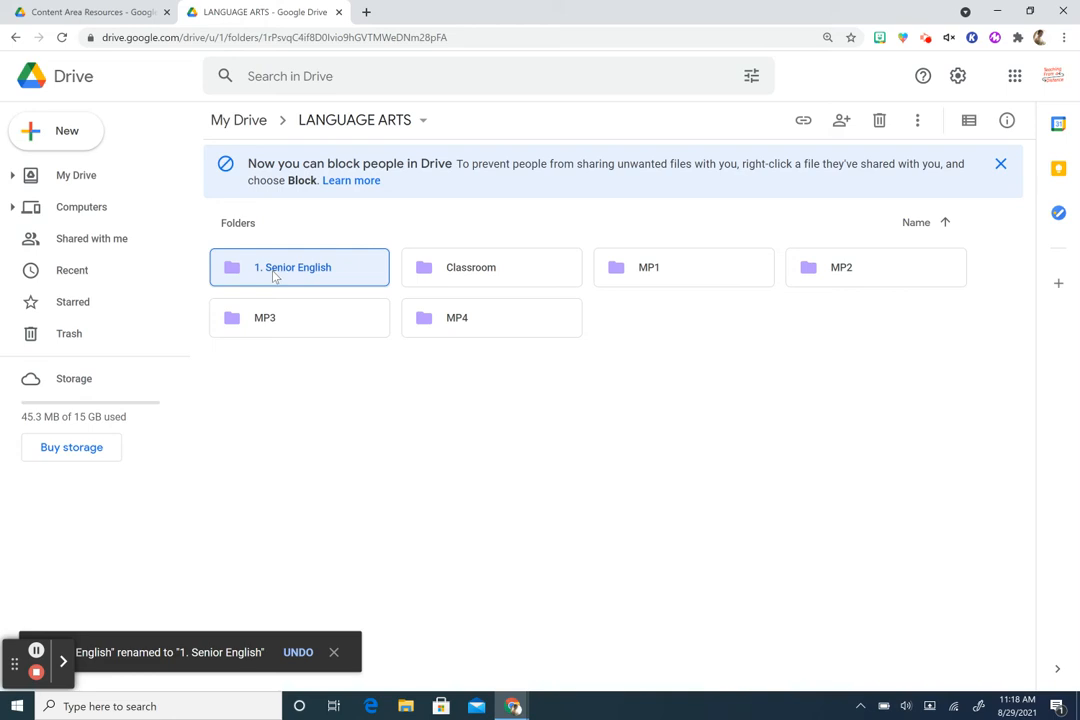
# Step: Open the 1. Senior English folder and create a subfolder named "1. Summer Reading" in it
pyautogui.doubleClick(274, 272)
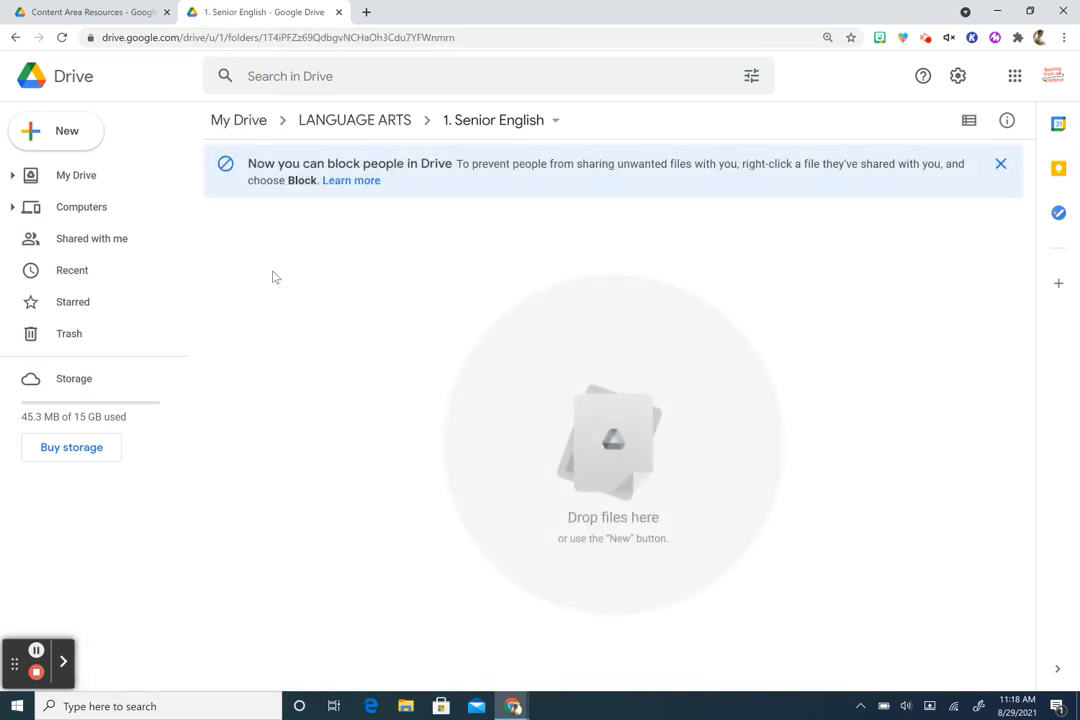
pyautogui.click(50, 145)
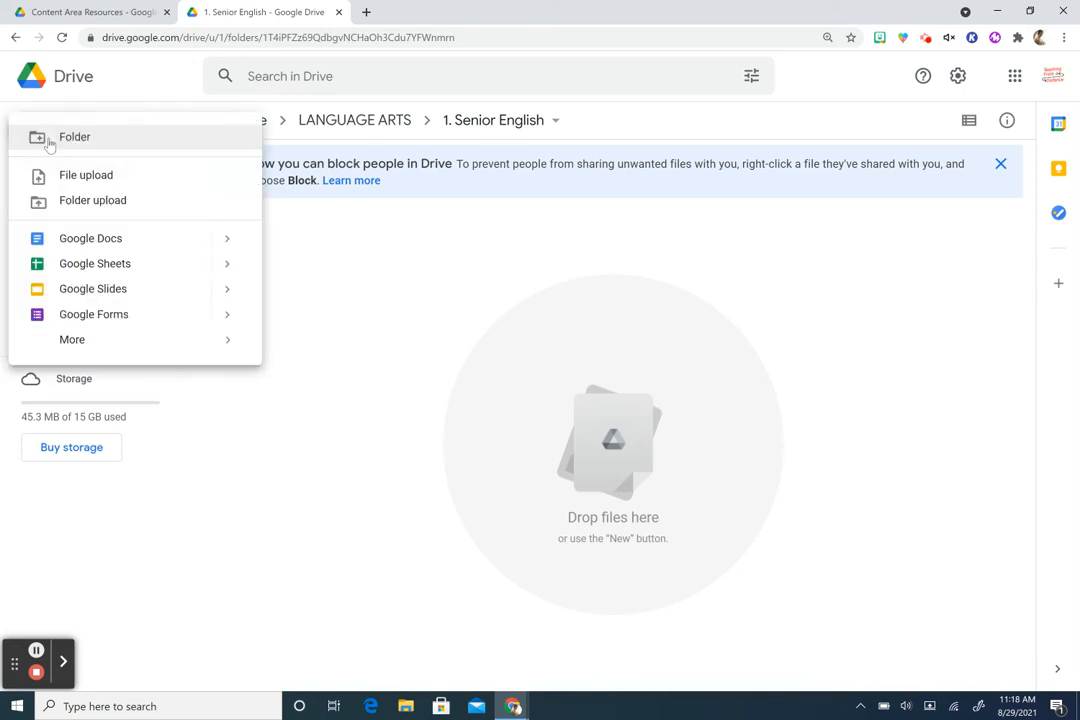
pyautogui.click(78, 139)
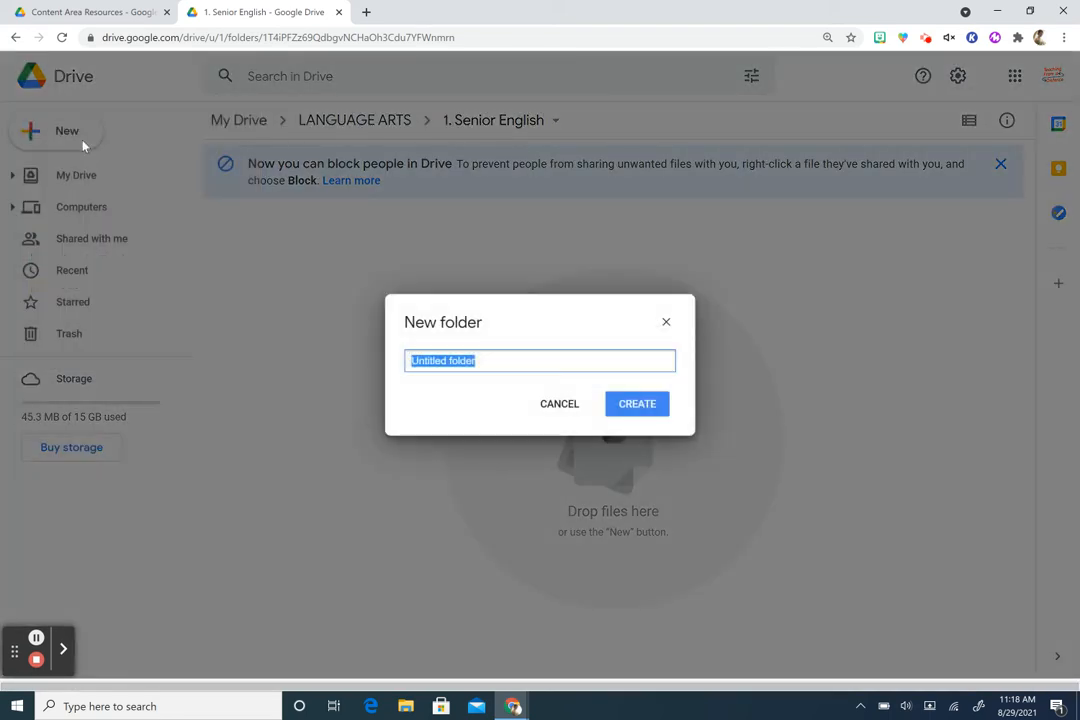
pyautogui.write('1. ')
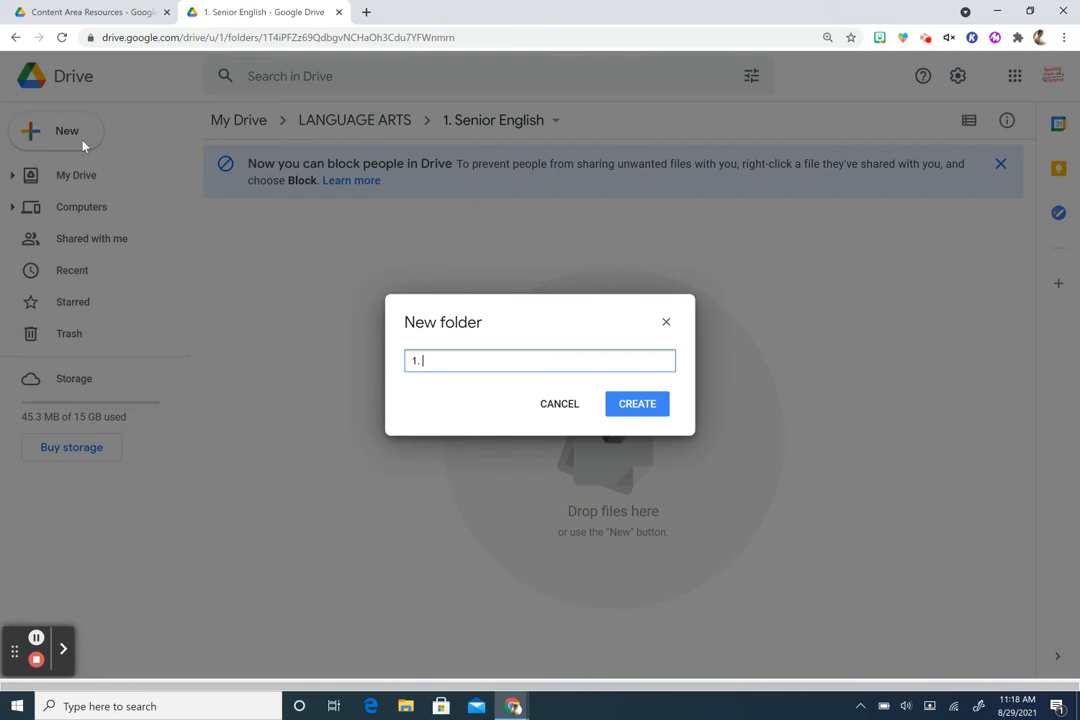
pyautogui.write('Sunner')
pyautogui.press('BackSpace')
pyautogui.press('BackSpace')
pyautogui.press('BackSpace')
pyautogui.press('BackSpace')
pyautogui.write('mmer Reading')
pyautogui.press('Return')
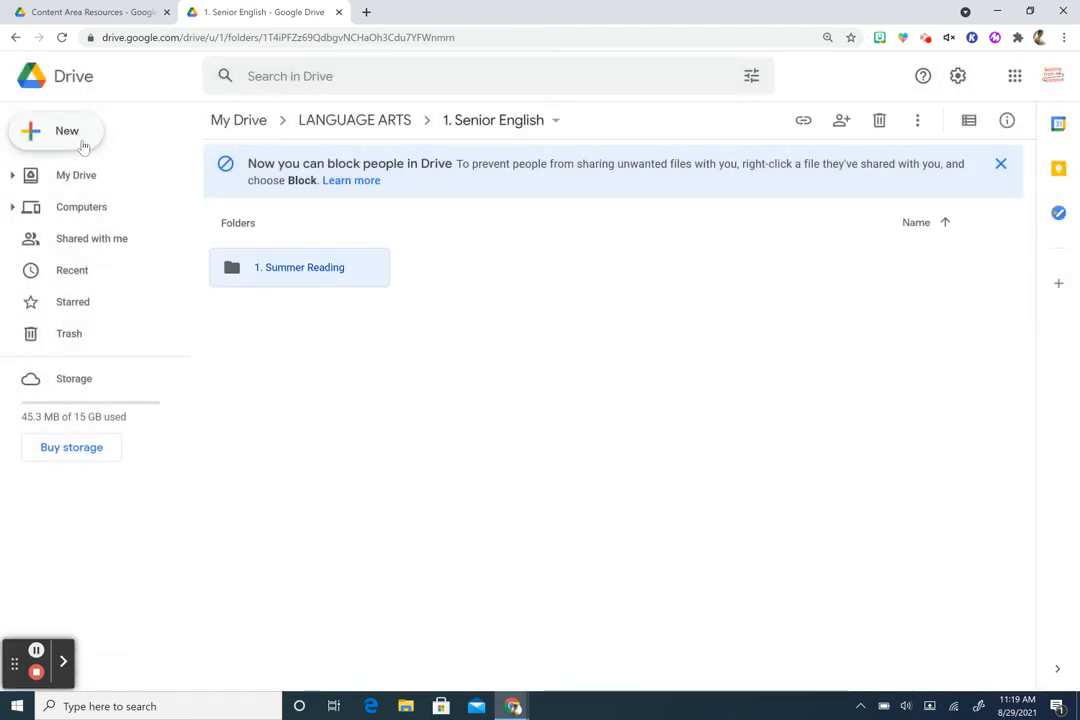
# Step: Create a second subfolder in 1. Senior English named "2. Rhetorical Strategies for Reading and Writing"
pyautogui.click(81, 145)
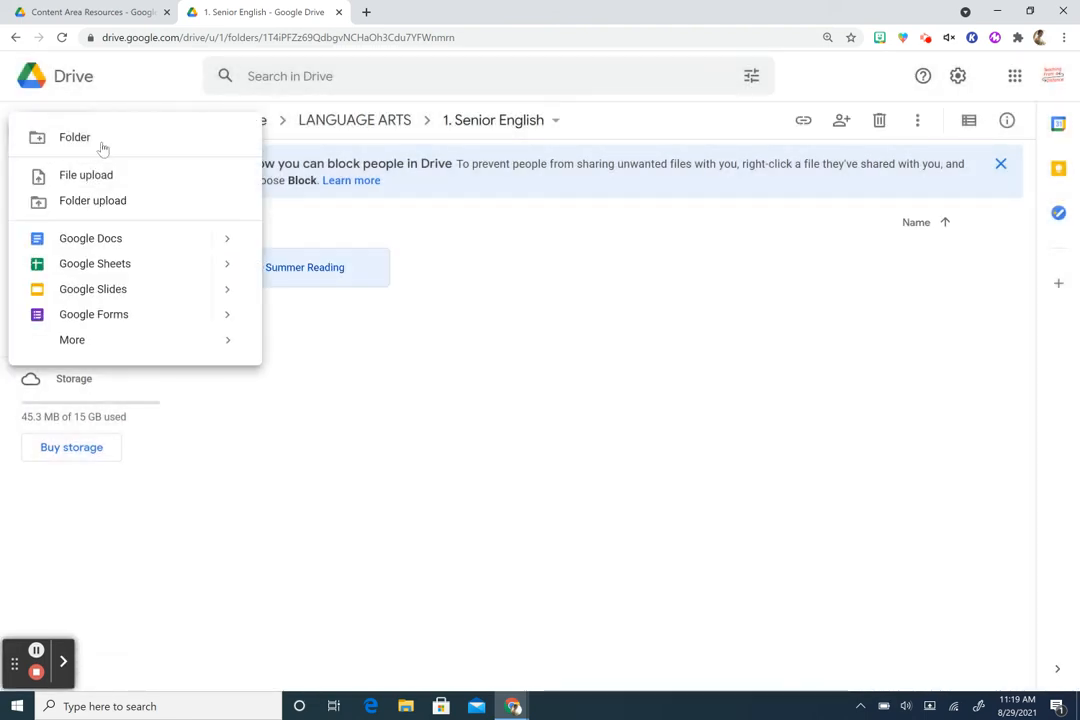
pyautogui.click(106, 143)
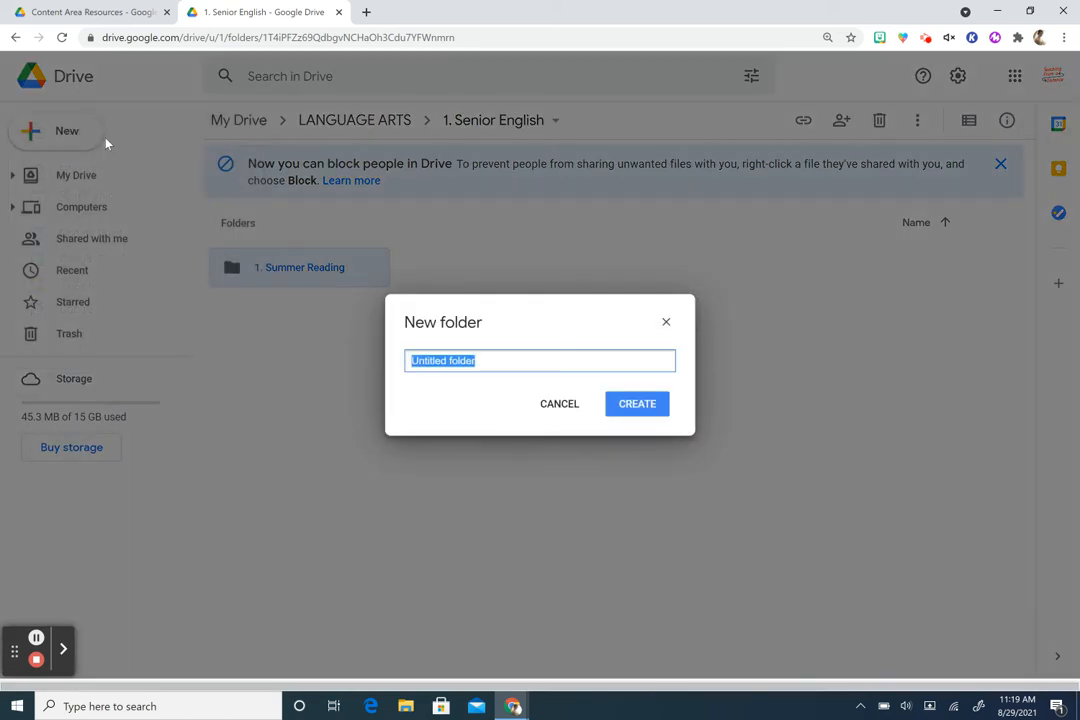
pyautogui.write('2. ')
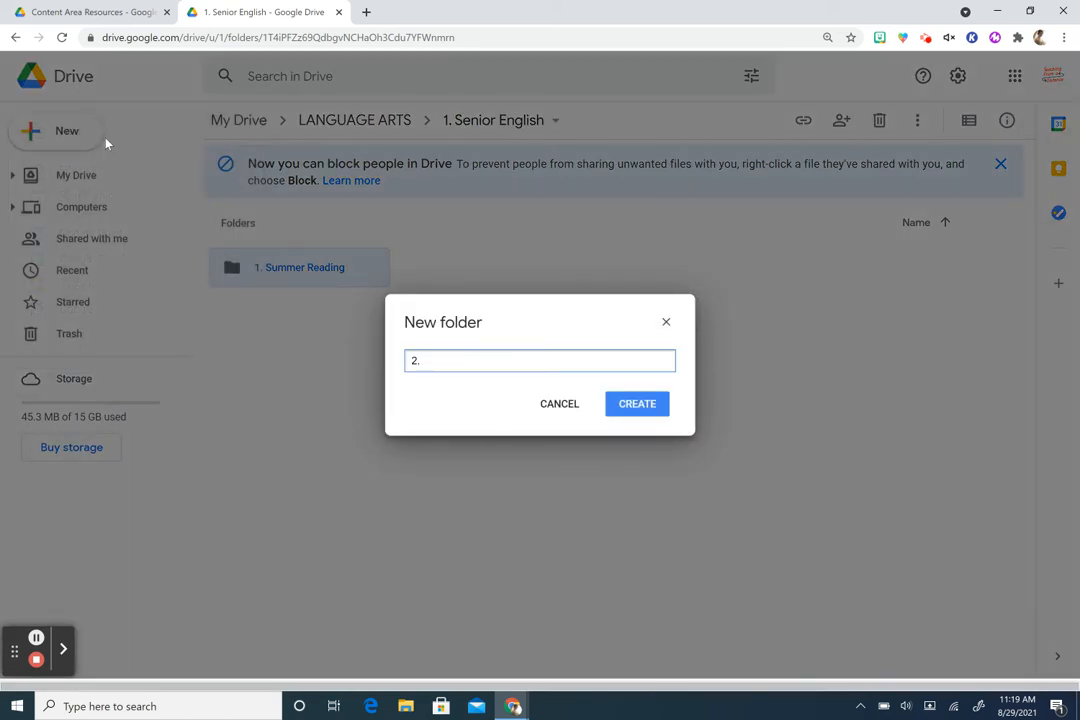
pyautogui.write('Rhetorical Strategie')
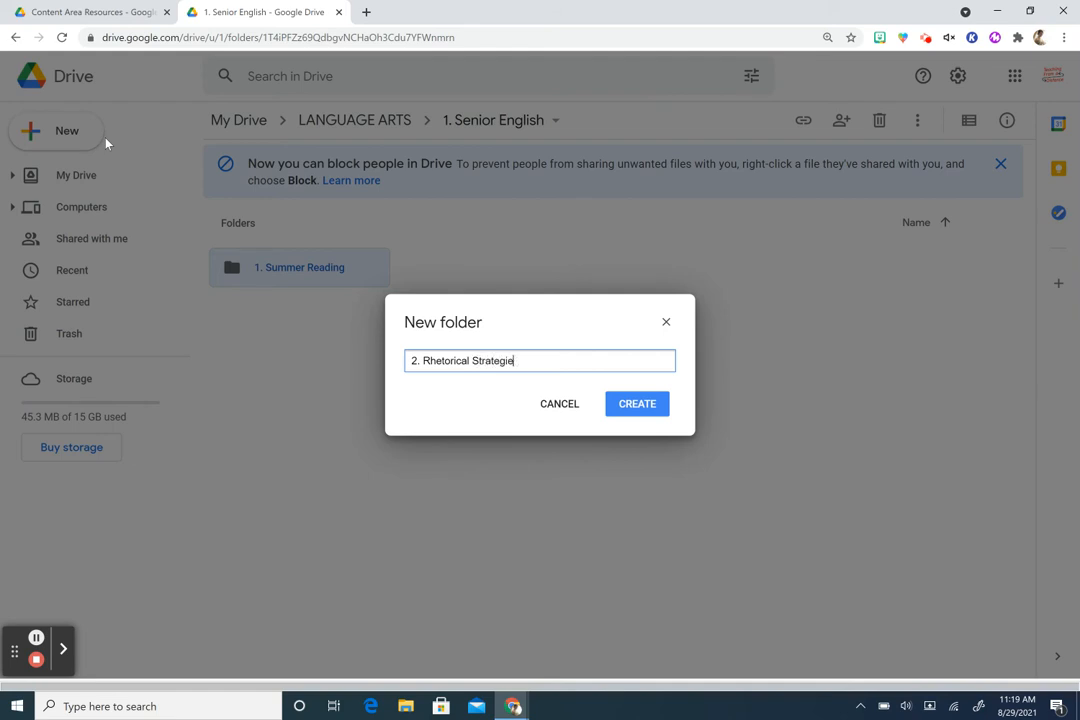
pyautogui.write('s ior Reading and Writing')
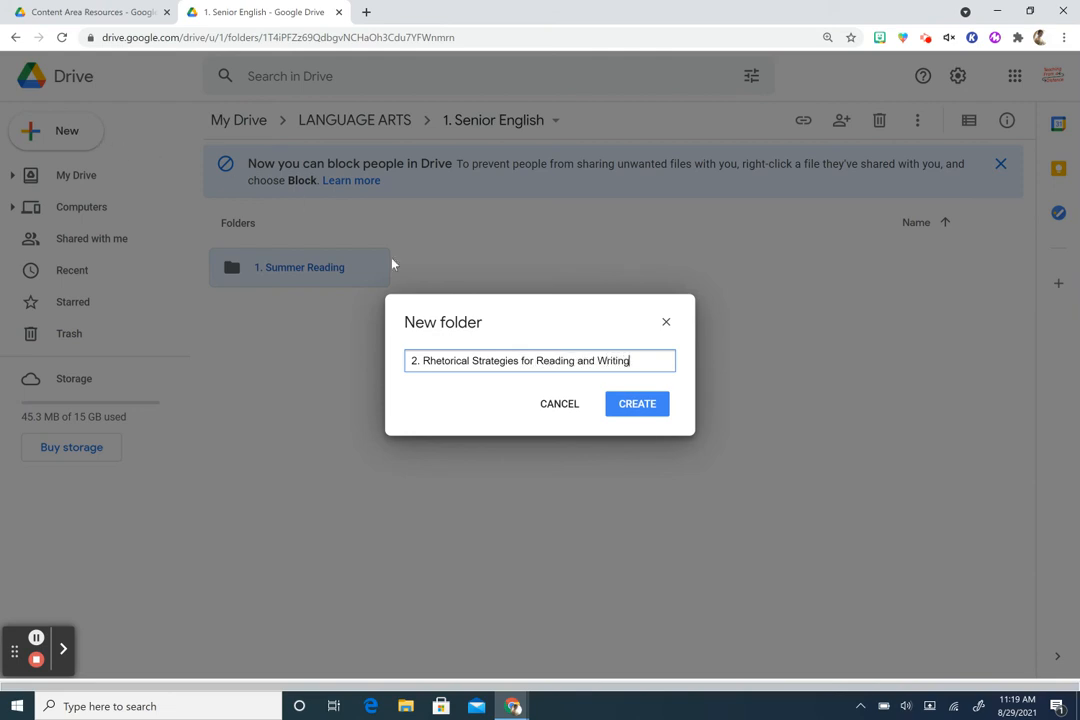
pyautogui.click(634, 404)
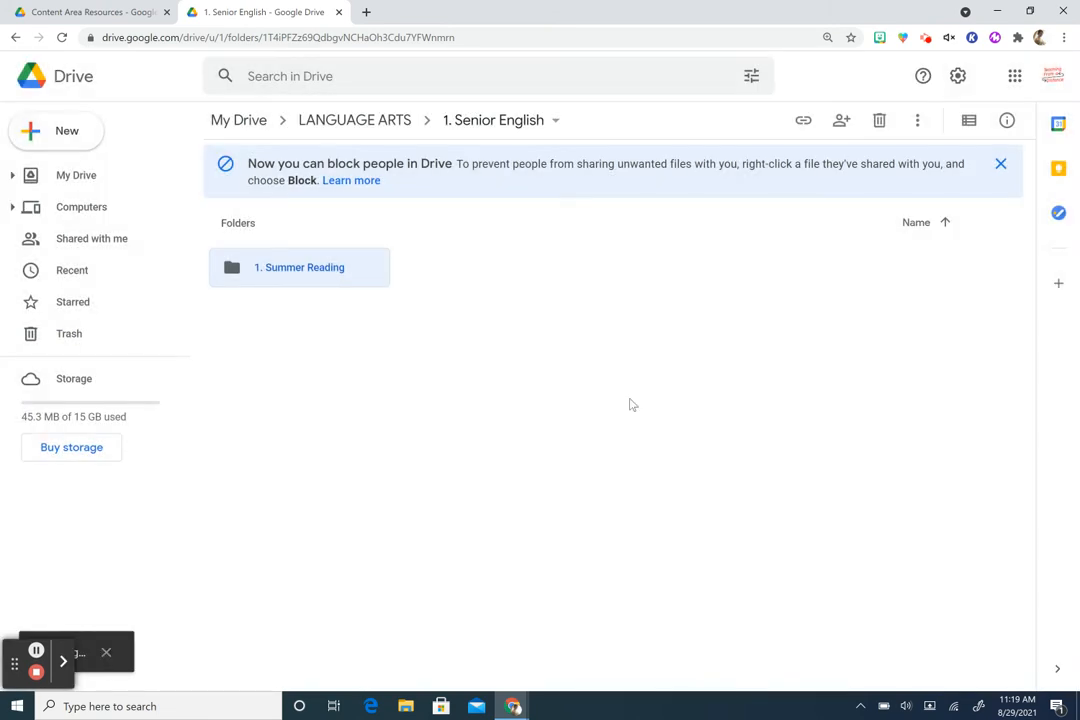
# Step: Create a third subfolder in 1. Senior English named "3. The Research Paper"
pyautogui.click(74, 134)
pyautogui.click(91, 140)
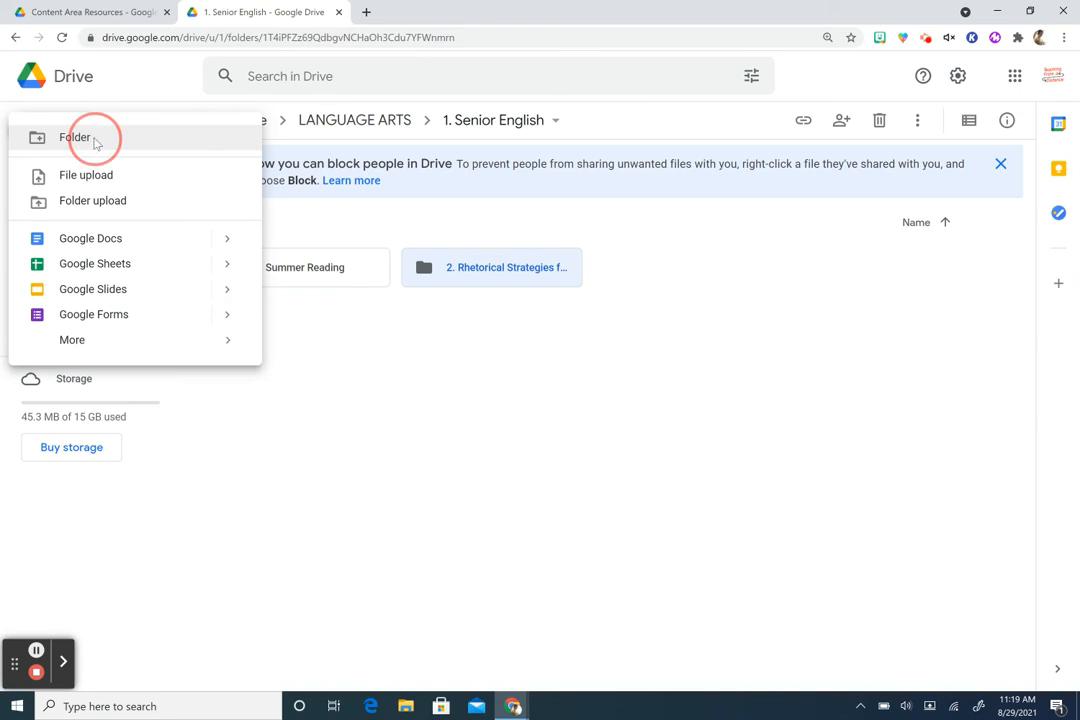
pyautogui.write('3. T')
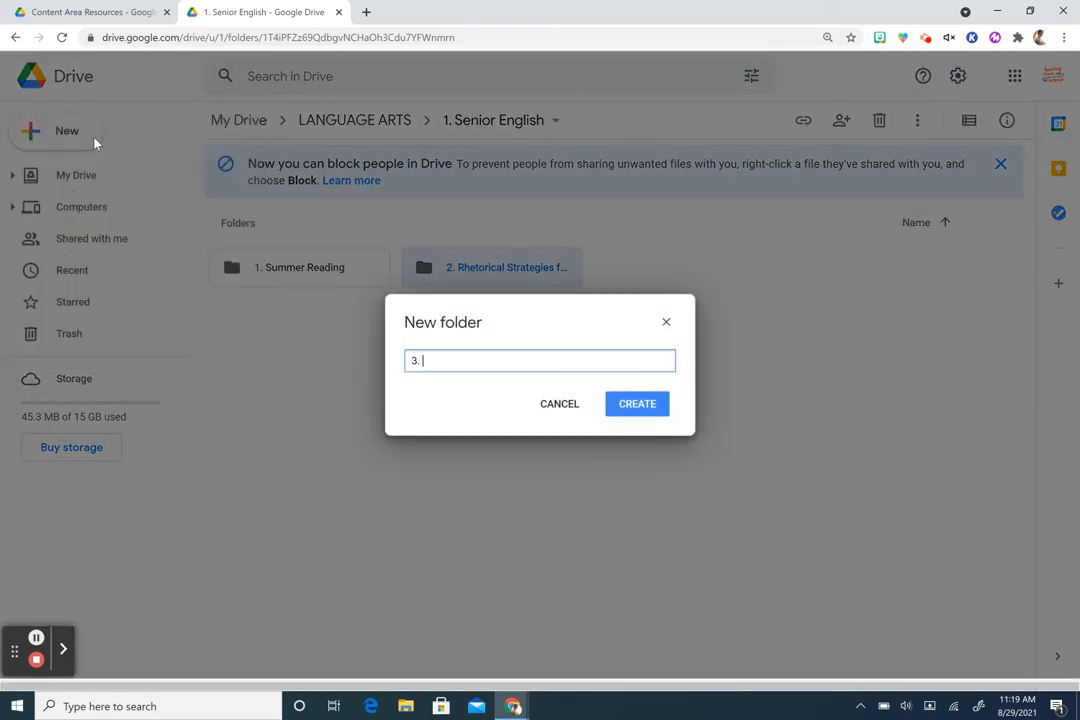
pyautogui.write('he Research Paper')
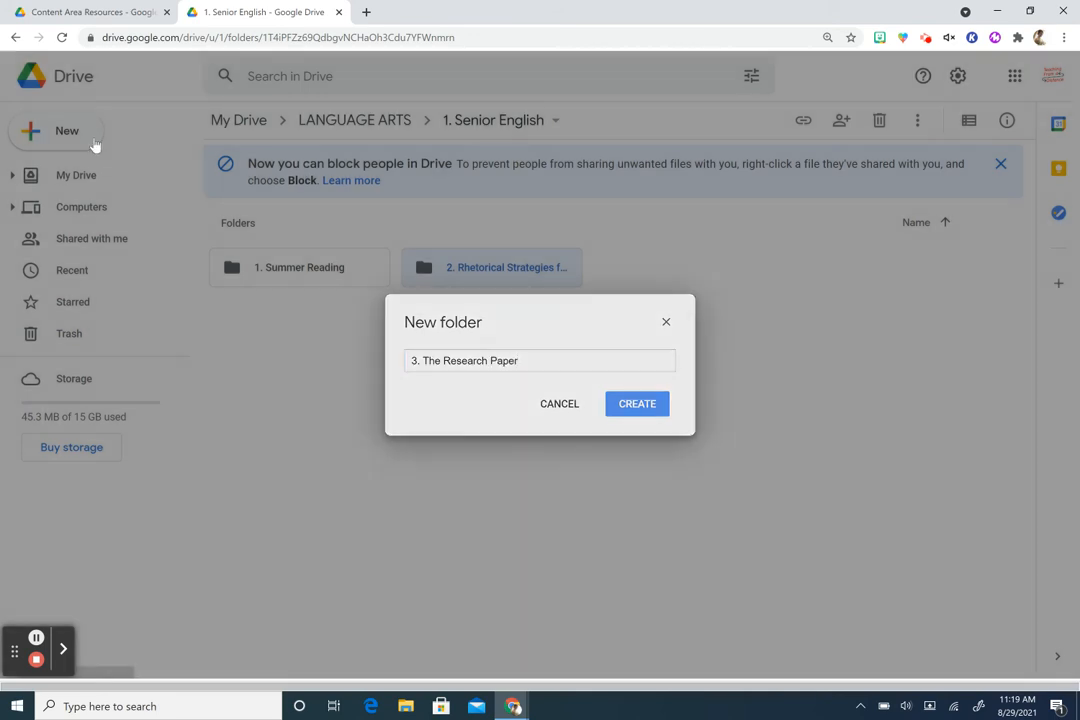
pyautogui.press('Return')
# Step: Create a fourth subfolder in 1. Senior English named "4. Essays and Critical Lenses"
pyautogui.click(95, 141)
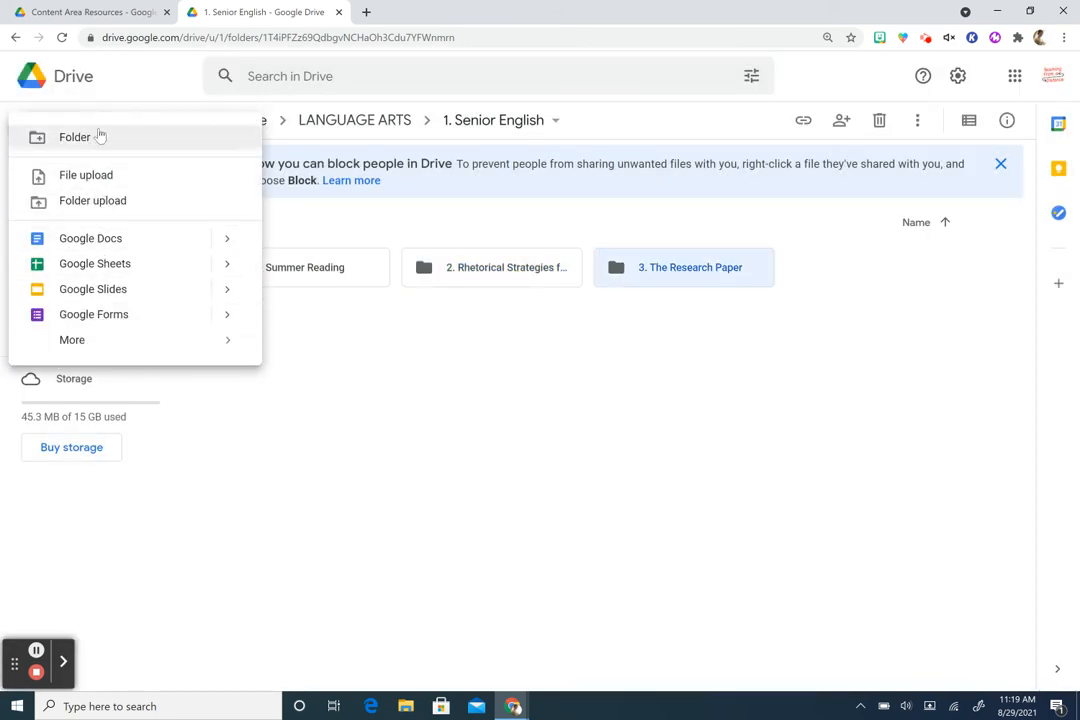
pyautogui.click(98, 137)
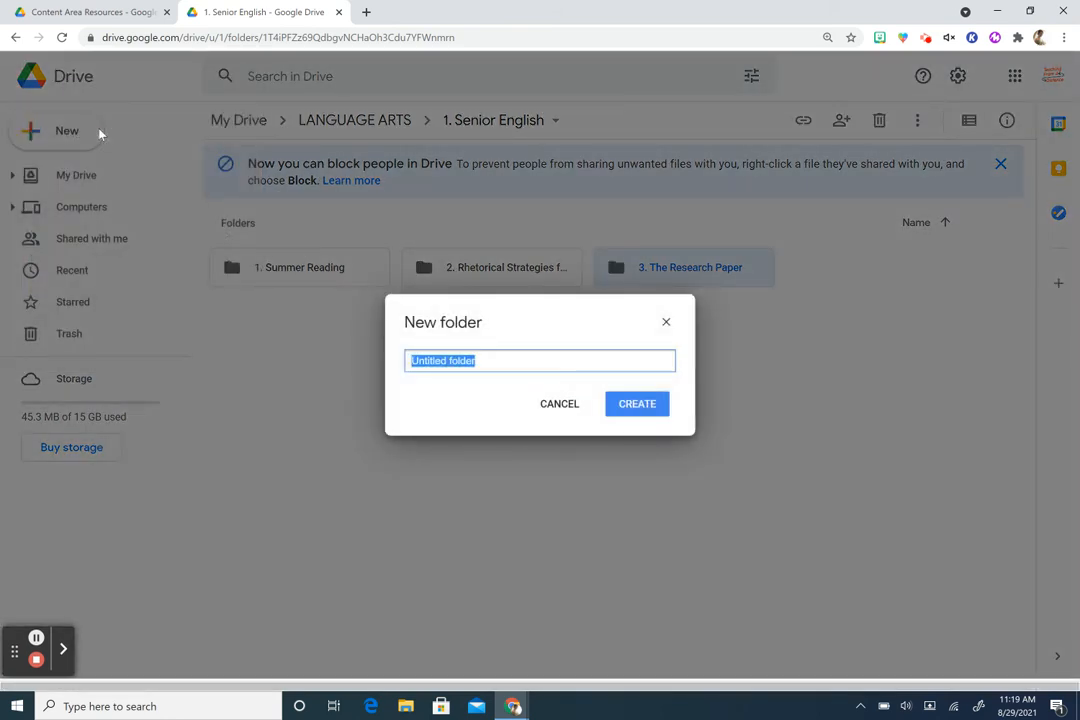
pyautogui.write('4. Essay')
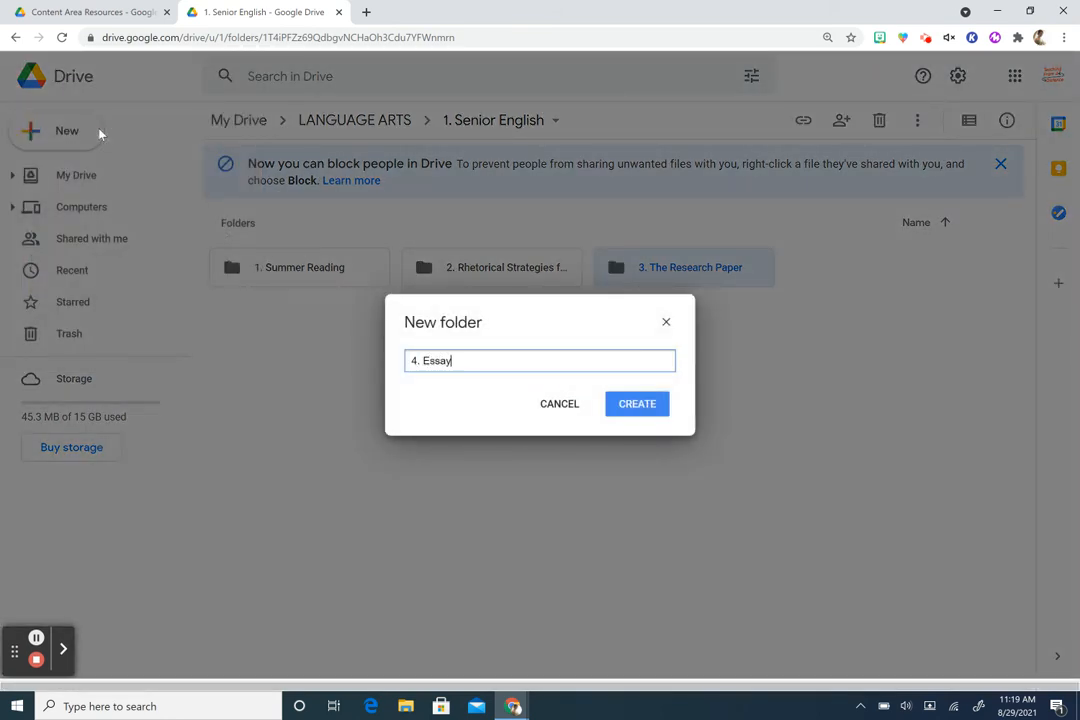
pyautogui.write('s and Critical Lenses')
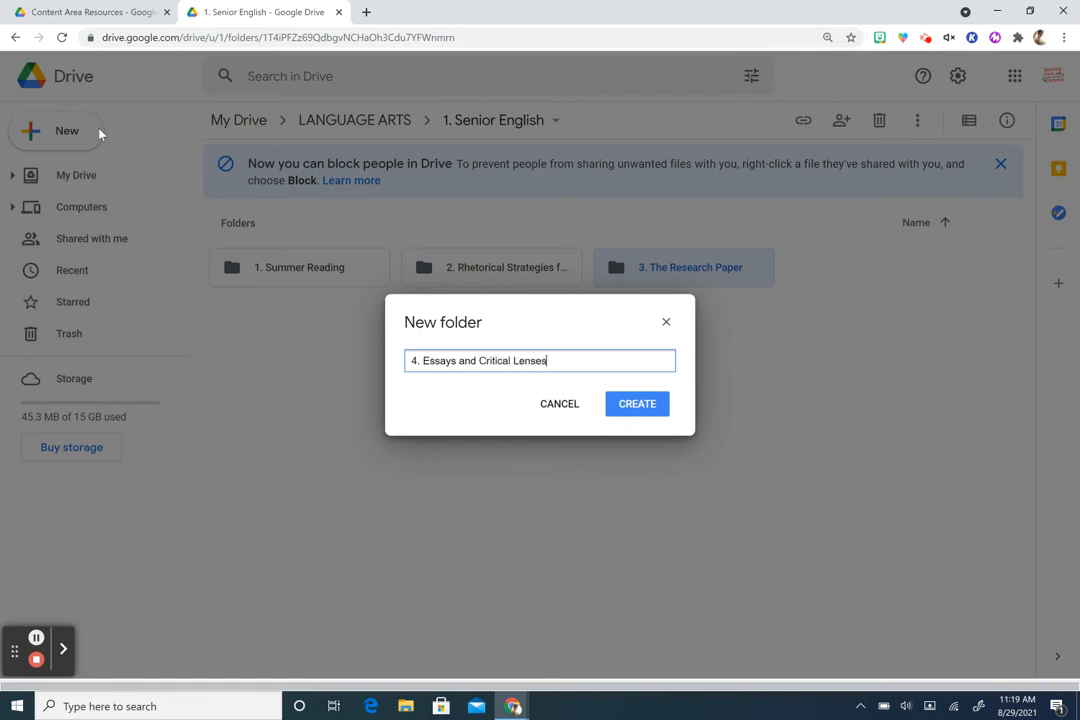
pyautogui.press('Return')
# Step: Create a fifth subfolder in 1. Senior English named "5. Greek Tragedy"
pyautogui.click(100, 134)
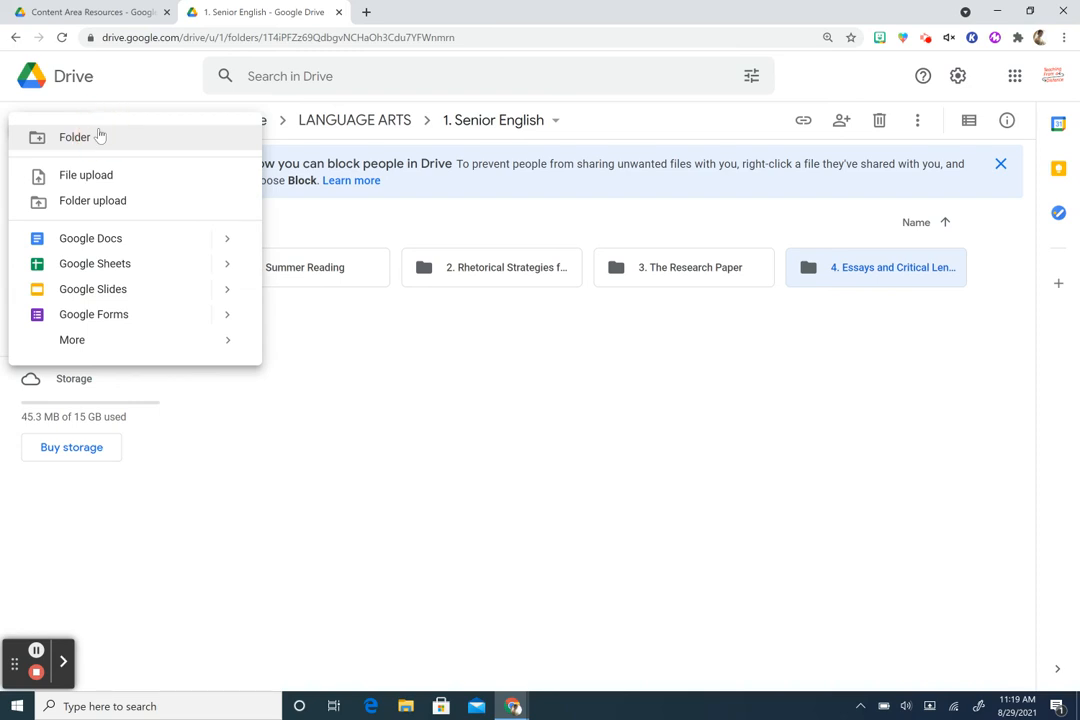
pyautogui.click(100, 136)
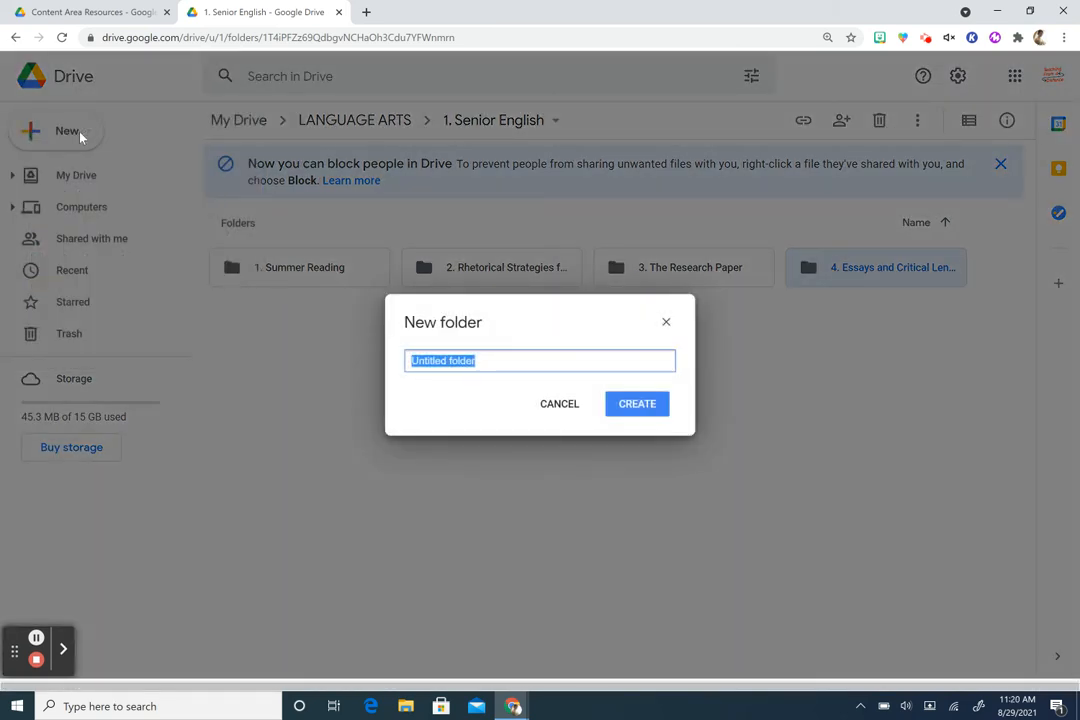
pyautogui.write('5. G')
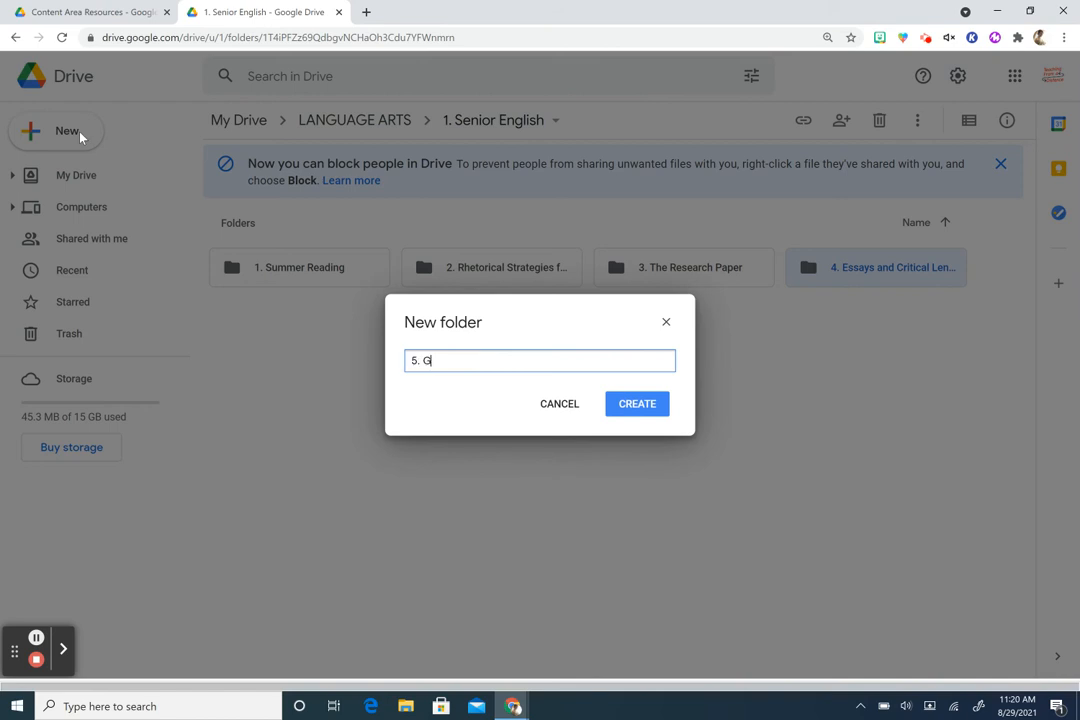
pyautogui.write('reek Tragedy')
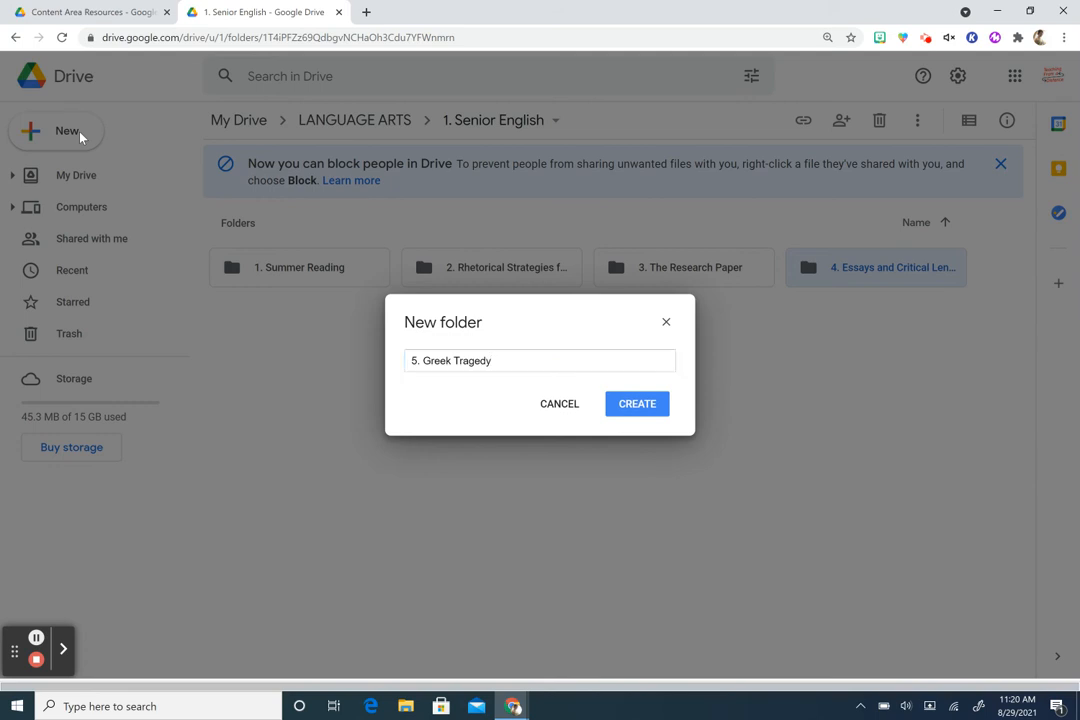
pyautogui.press('Return')
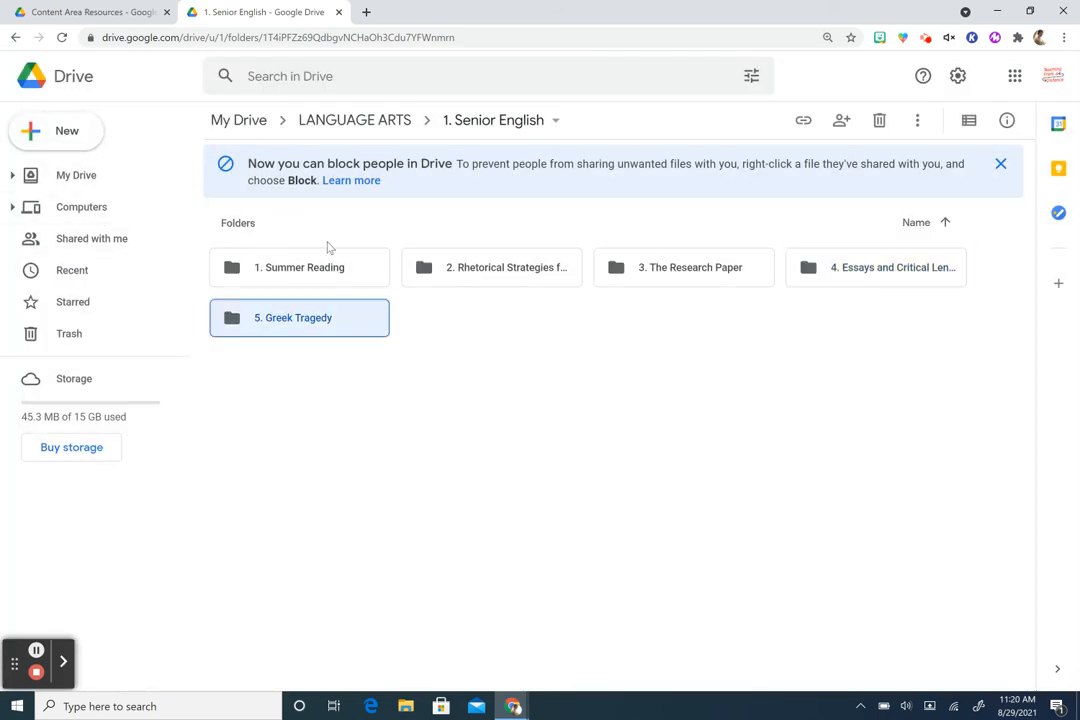
# Step: Change the color of all five unit subfolders in 1. Senior English to light purple
pyautogui.moveTo(336, 235); pyautogui.dragTo(874, 330)
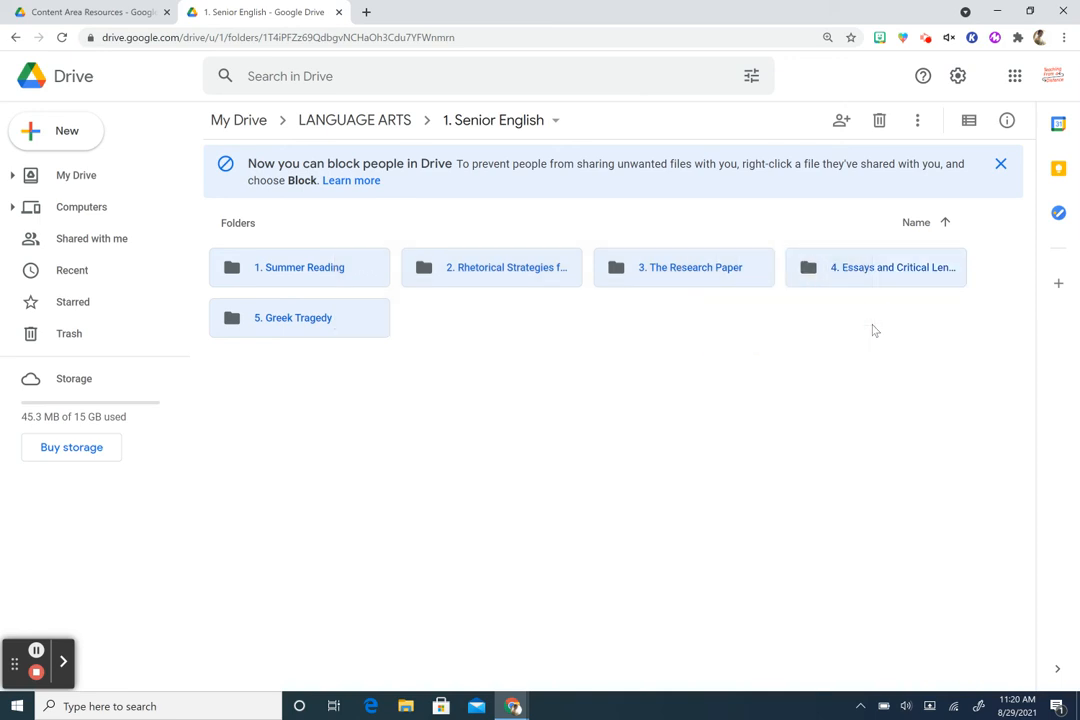
pyautogui.rightClick(739, 280)
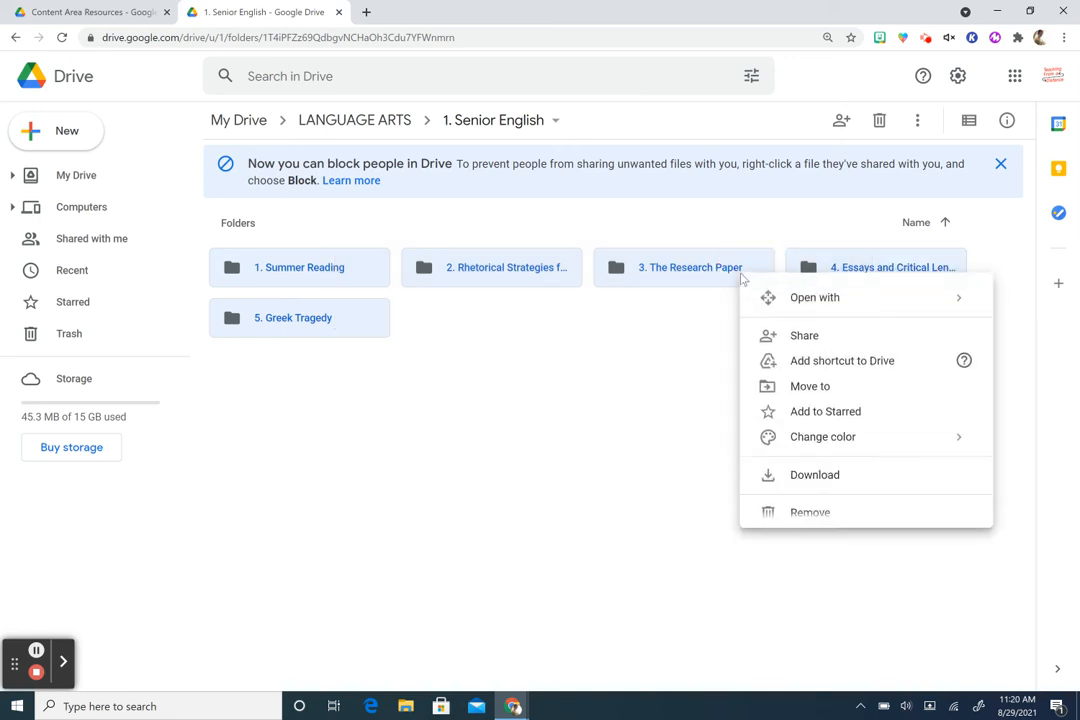
pyautogui.moveTo(810, 447)
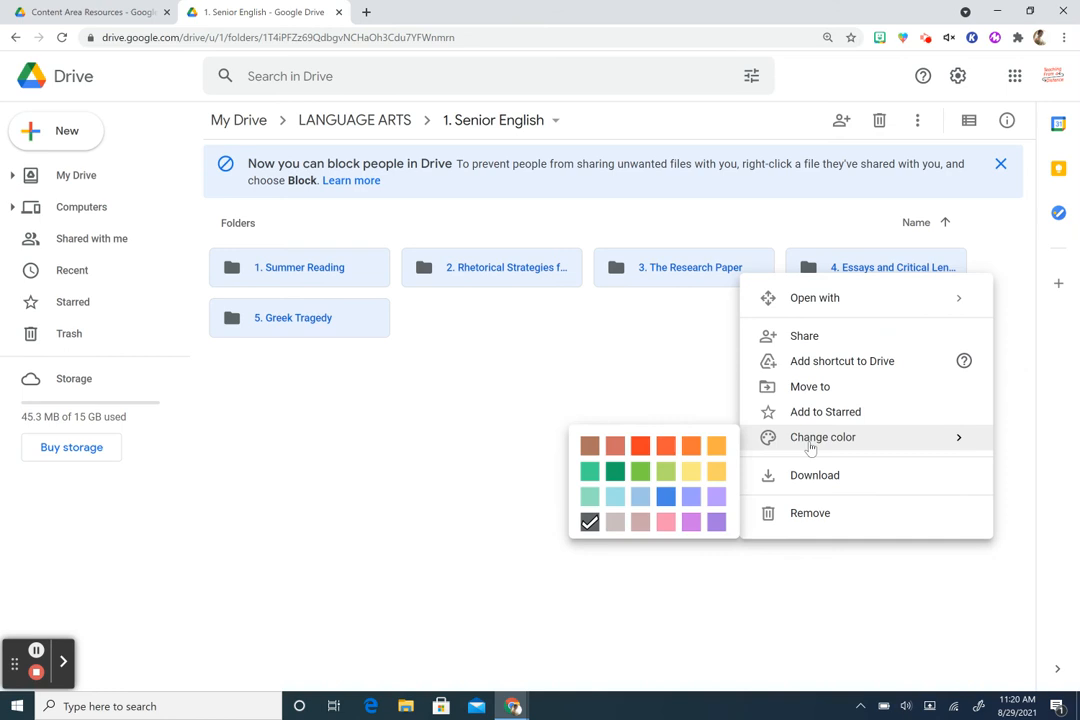
pyautogui.click(716, 500)
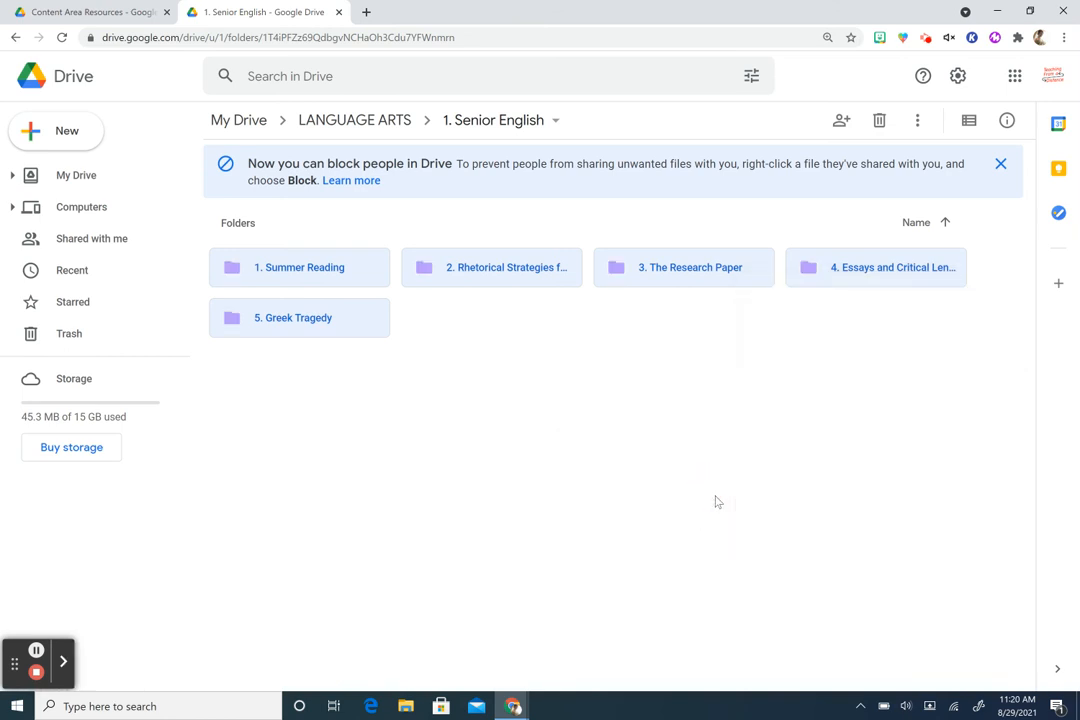
# Step: Open the 5. Greek Tragedy folder and create a subfolder named "Tests" in it
pyautogui.doubleClick(313, 327)
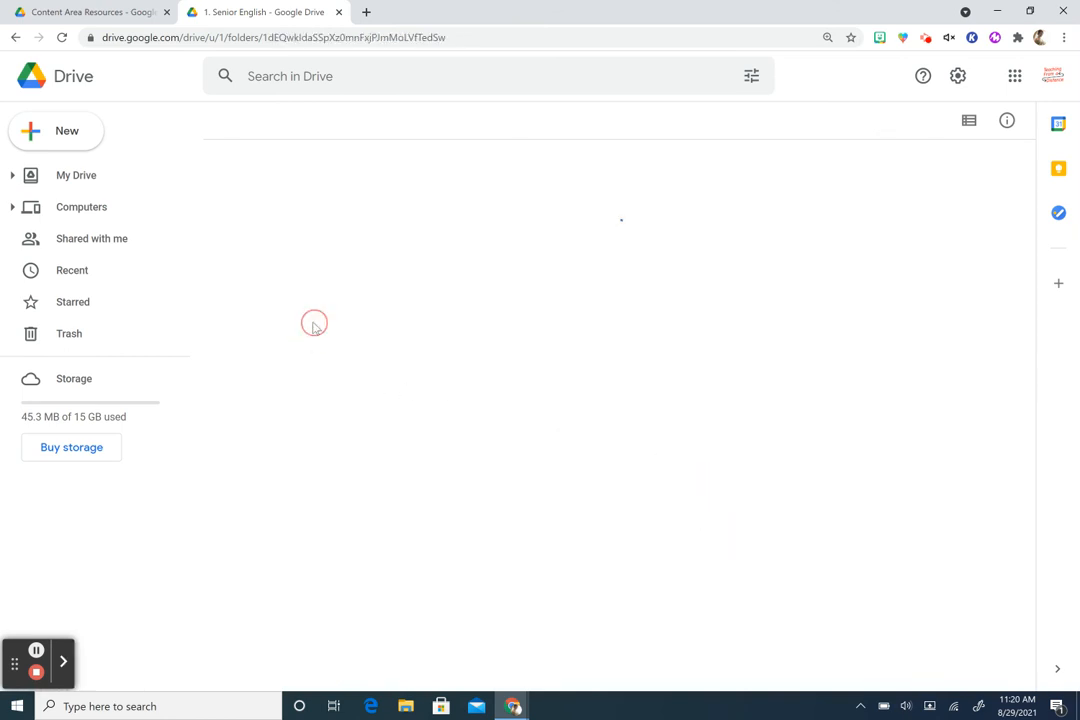
pyautogui.click(72, 135)
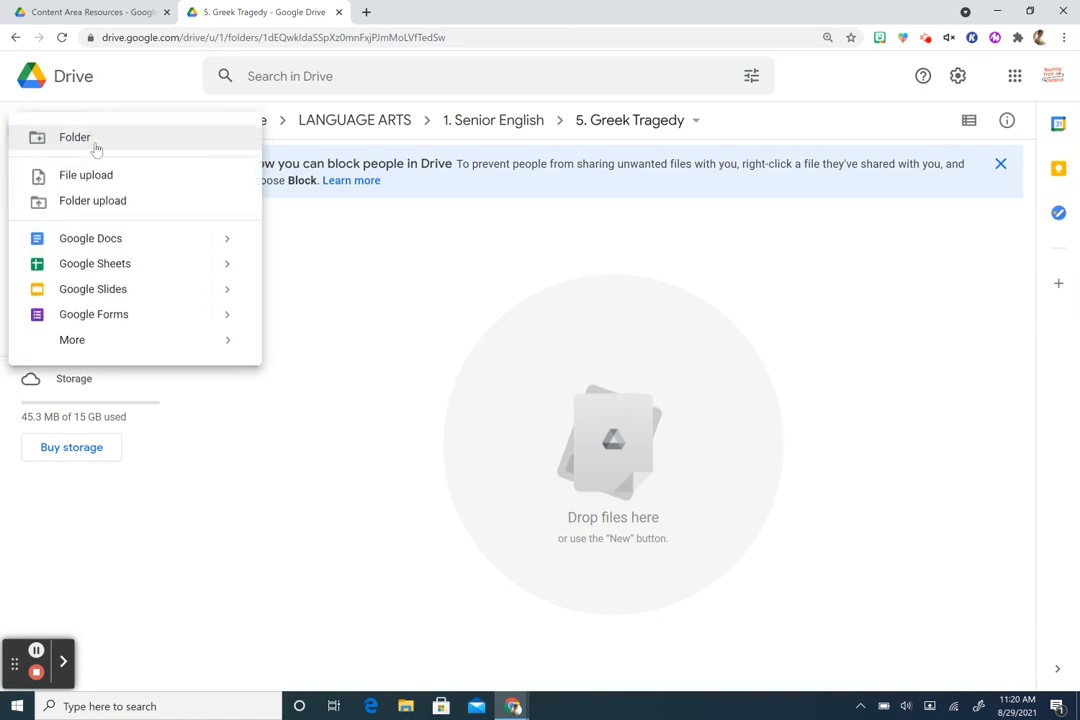
pyautogui.click(96, 145)
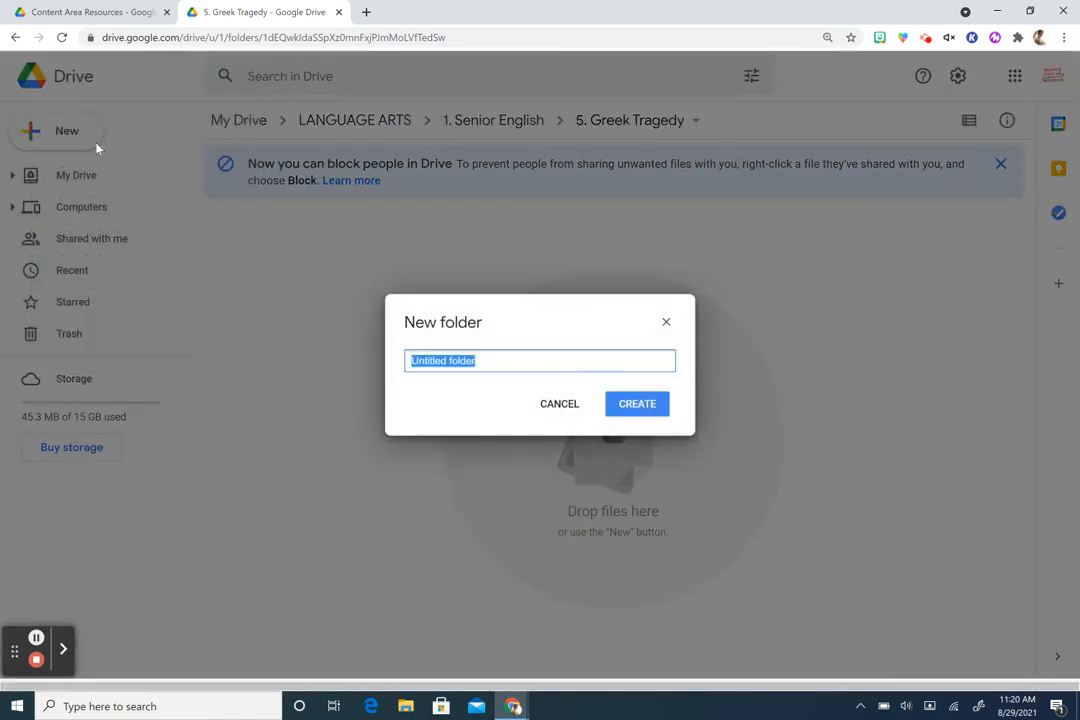
pyautogui.write('Tests')
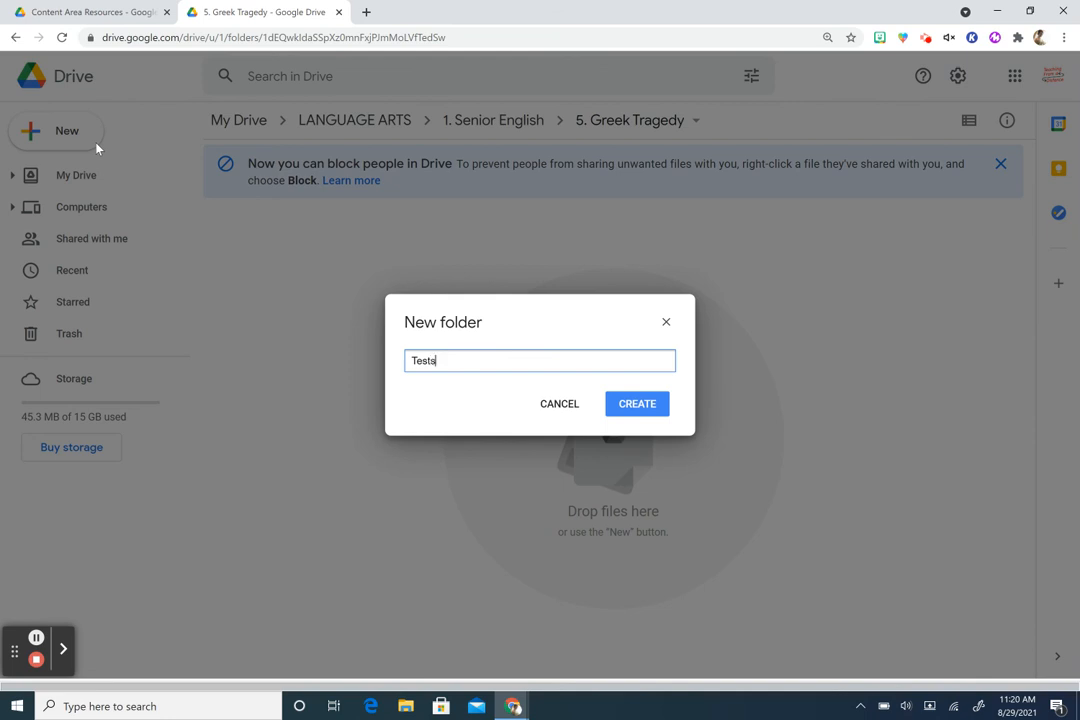
pyautogui.press('Return')
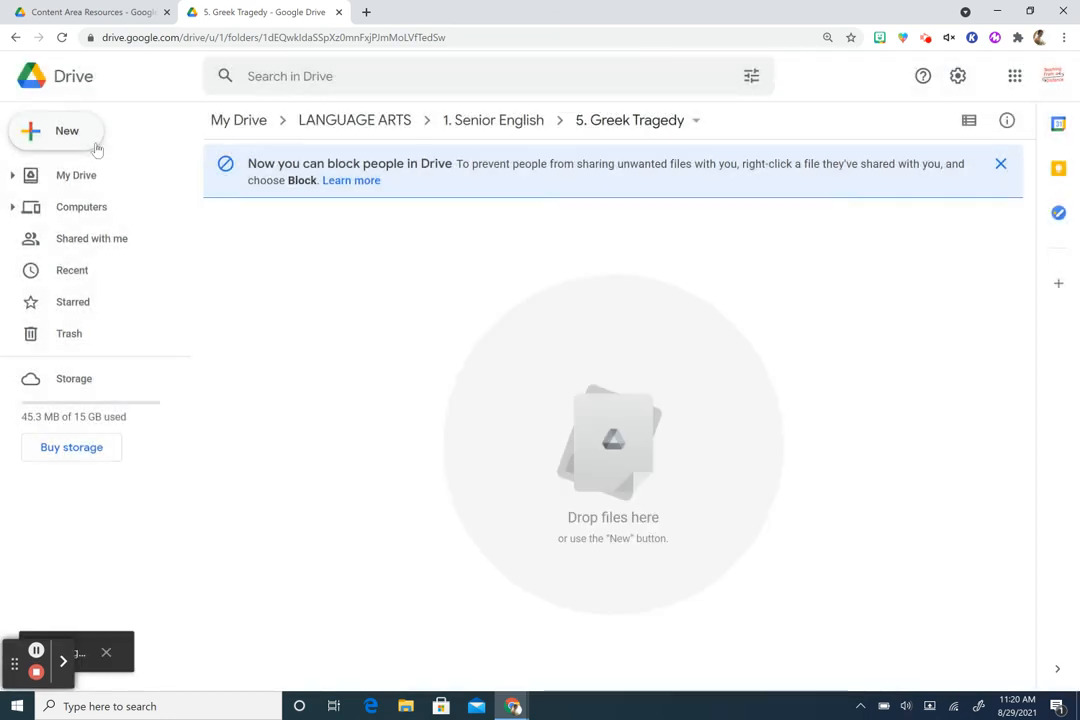
# Step: Create a second subfolder in 5. Greek Tragedy named "Quizzes"
pyautogui.click(67, 137)
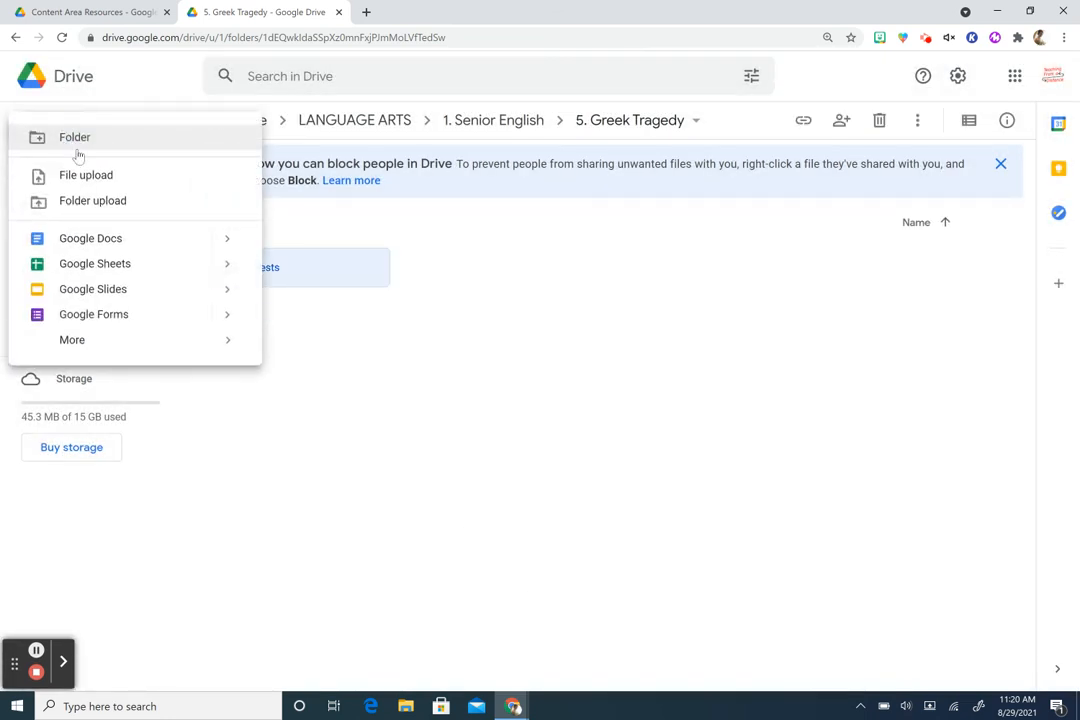
pyautogui.click(107, 146)
pyautogui.write('q')
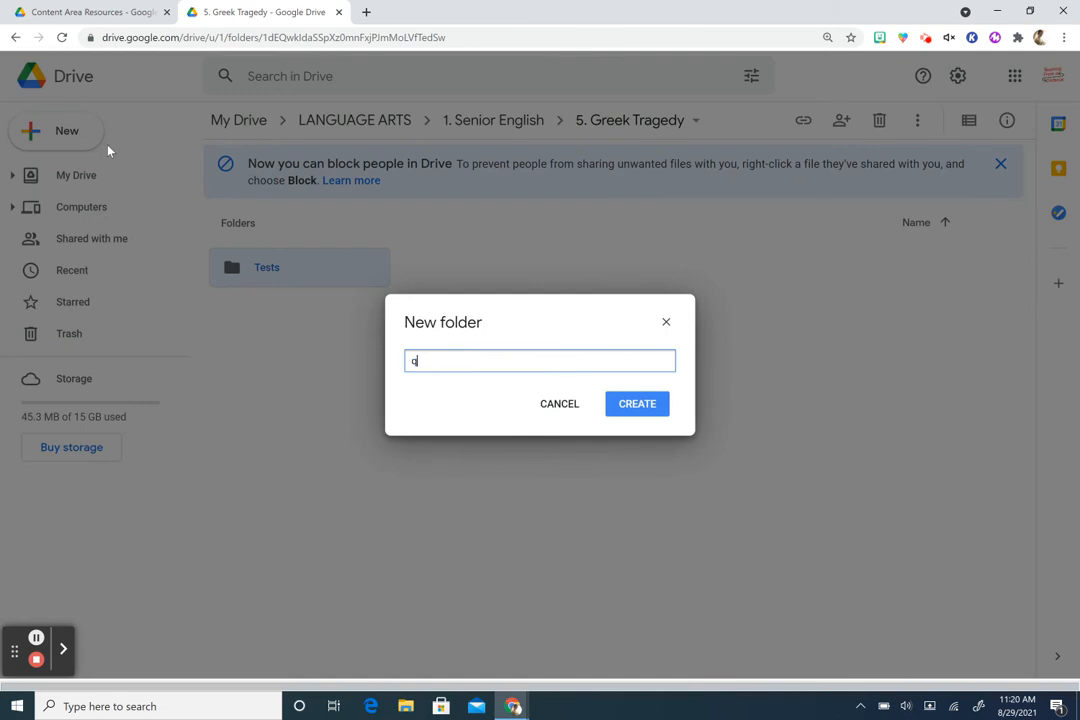
pyautogui.press('BackSpace')
pyautogui.write('Quizzes')
pyautogui.press('Return')
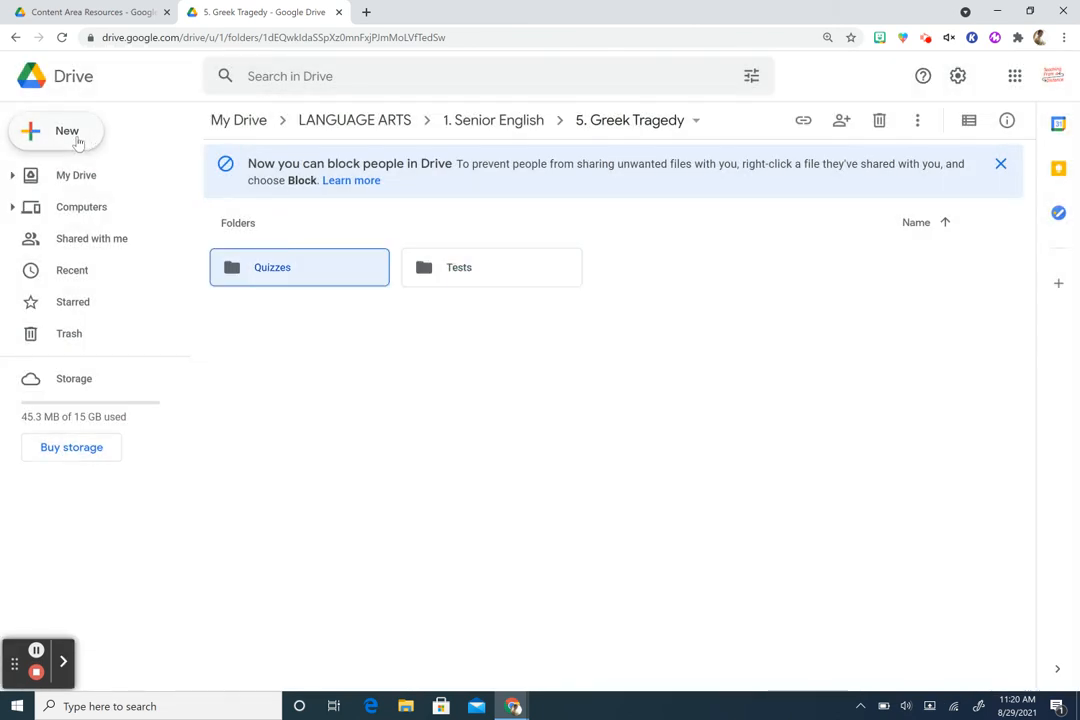
# Step: Create a third subfolder in 5. Greek Tragedy named "Homework"
pyautogui.click(78, 143)
pyautogui.click(112, 149)
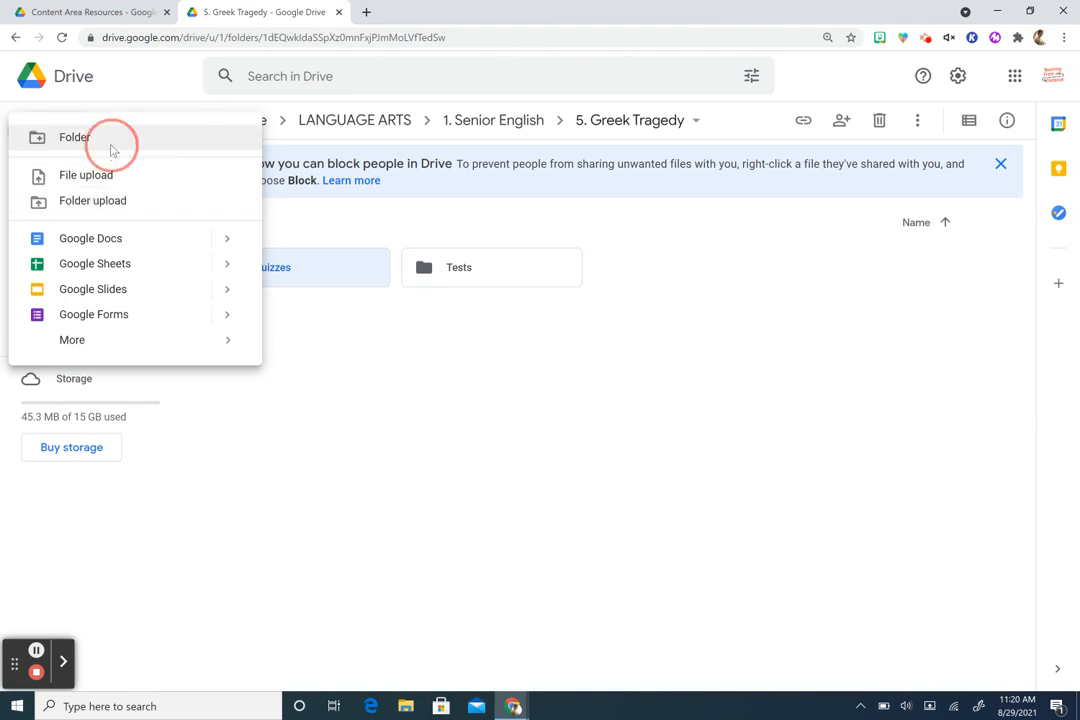
pyautogui.write('/a')
pyautogui.press('BackSpace')
pyautogui.press('BackSpace')
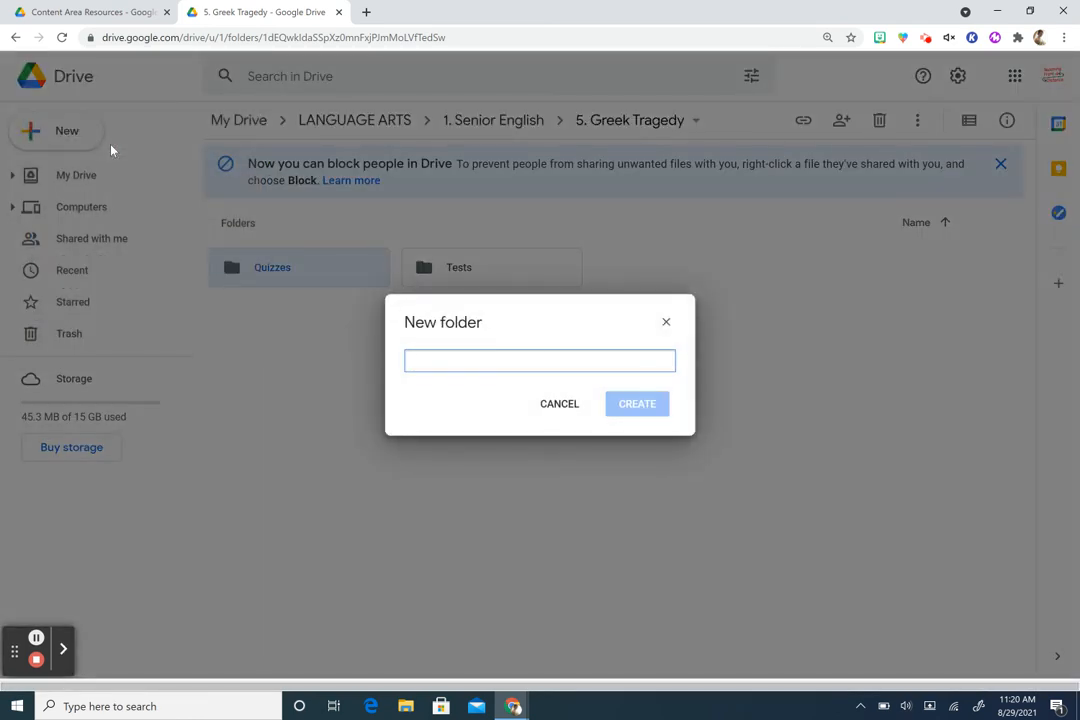
pyautogui.write('Homewo')
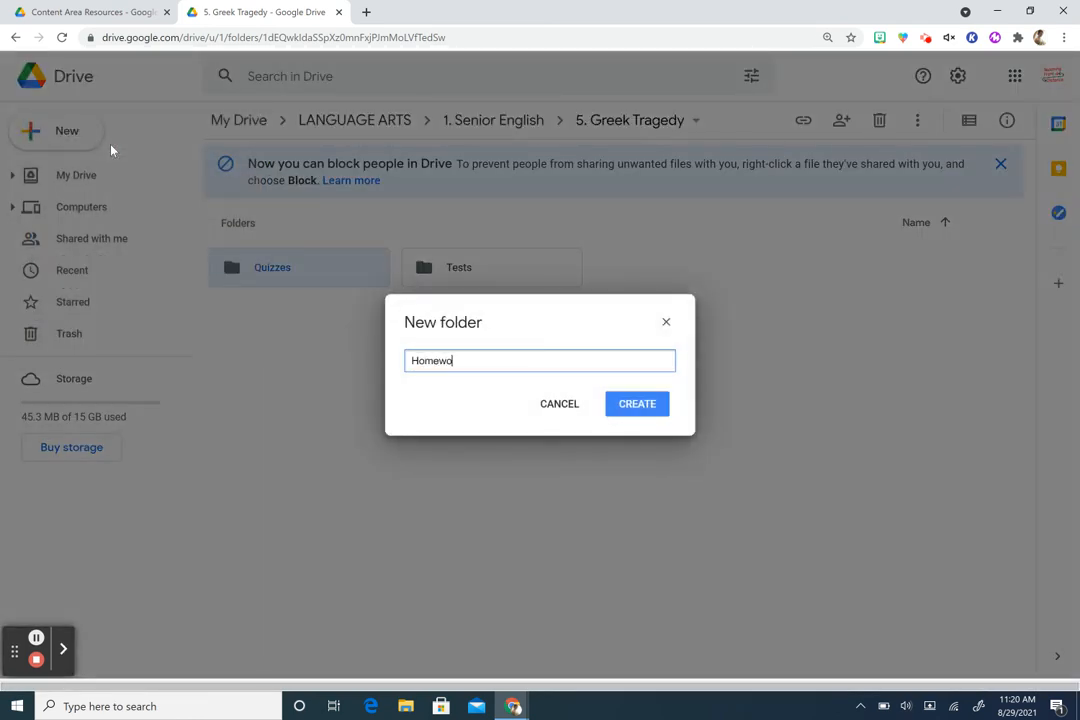
pyautogui.write('rk')
pyautogui.press('Return')
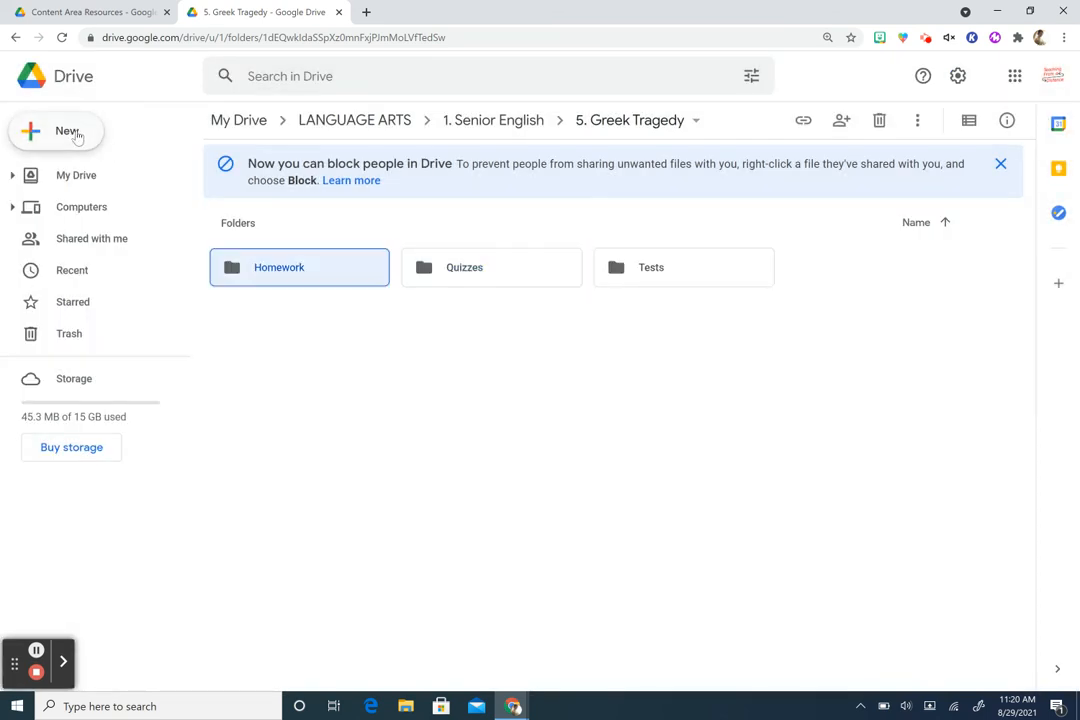
# Step: Create a fourth subfolder in 5. Greek Tragedy named "Essay Prompts"
pyautogui.click(72, 132)
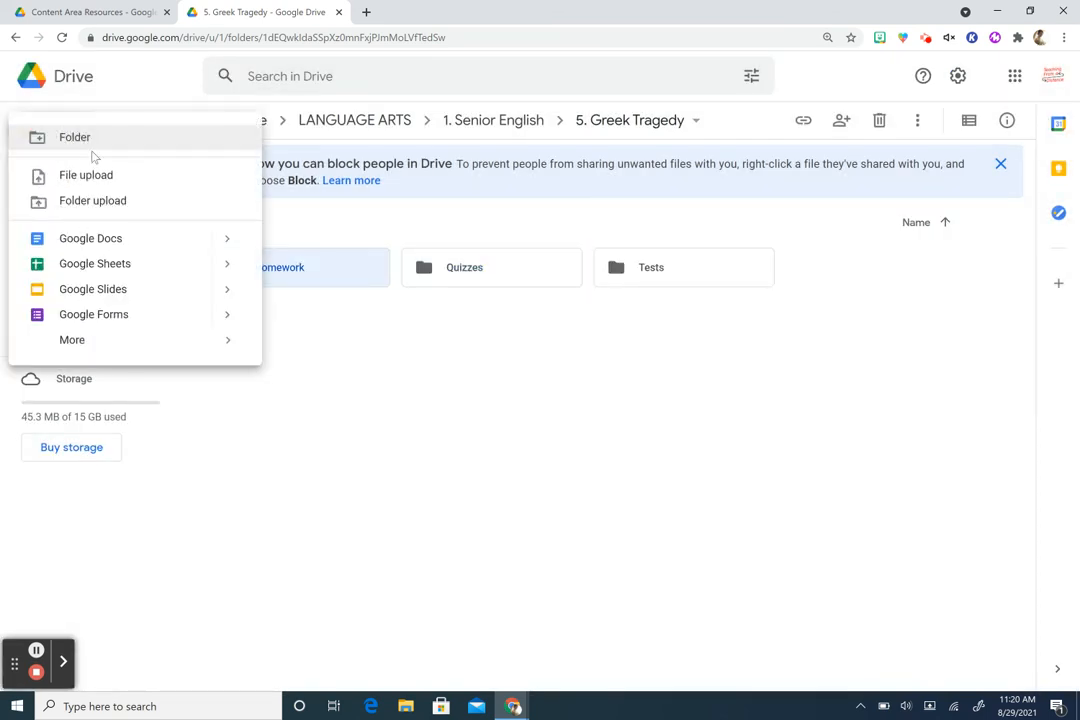
pyautogui.click(104, 147)
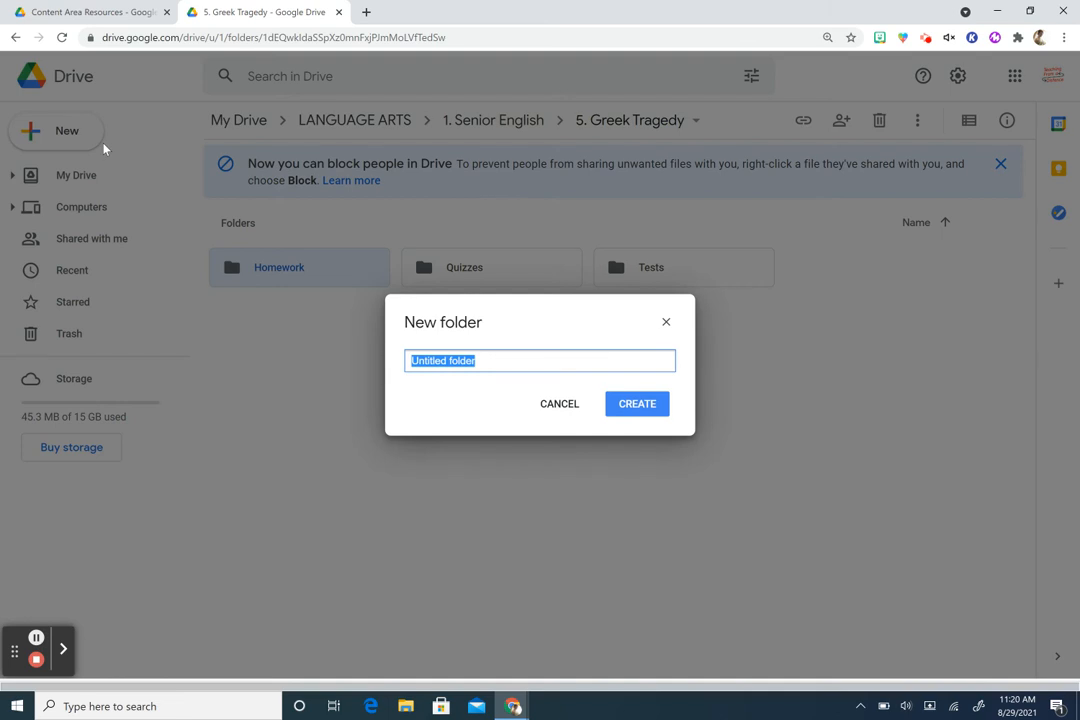
pyautogui.write('Es')
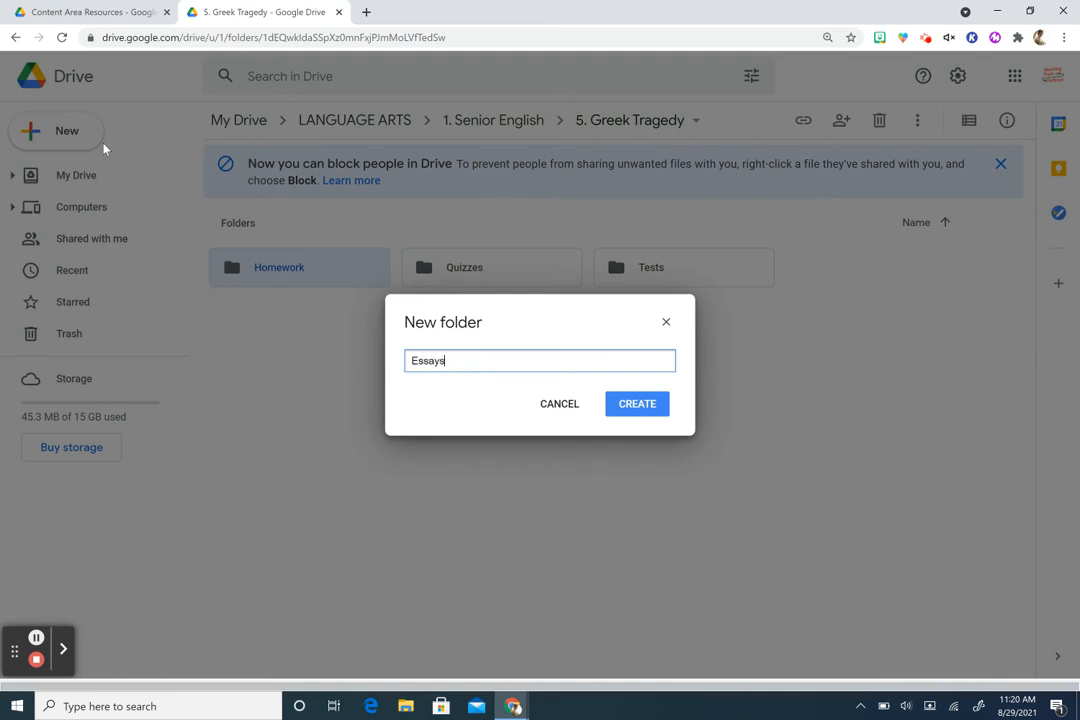
pyautogui.write('say Prompts')
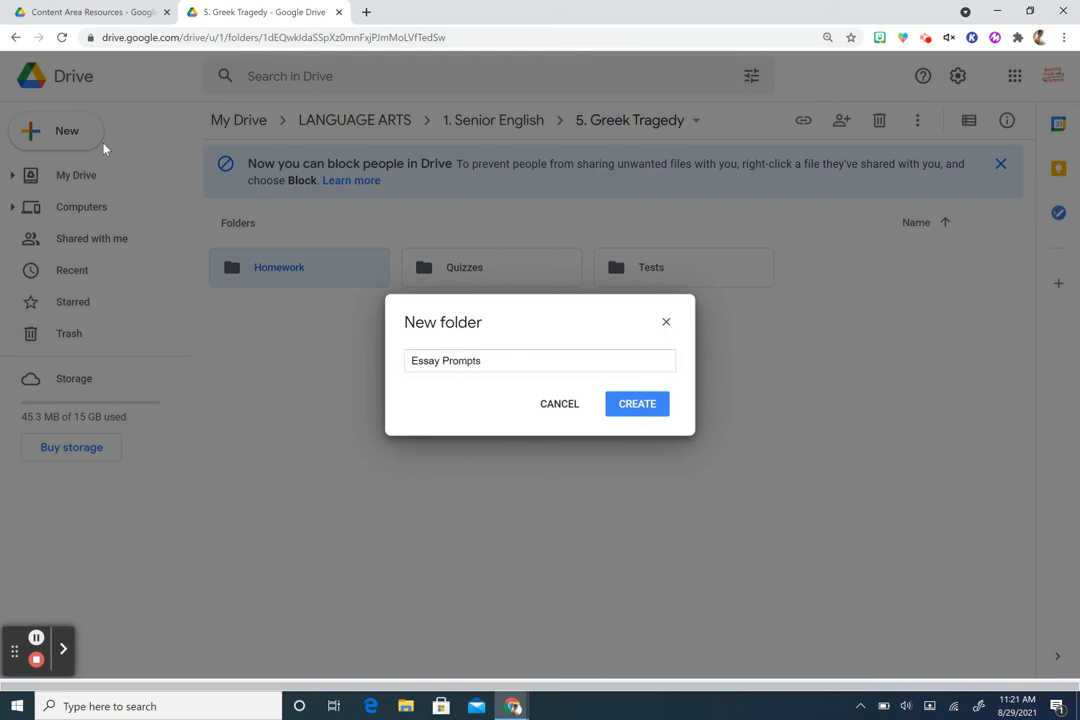
pyautogui.press('Return')
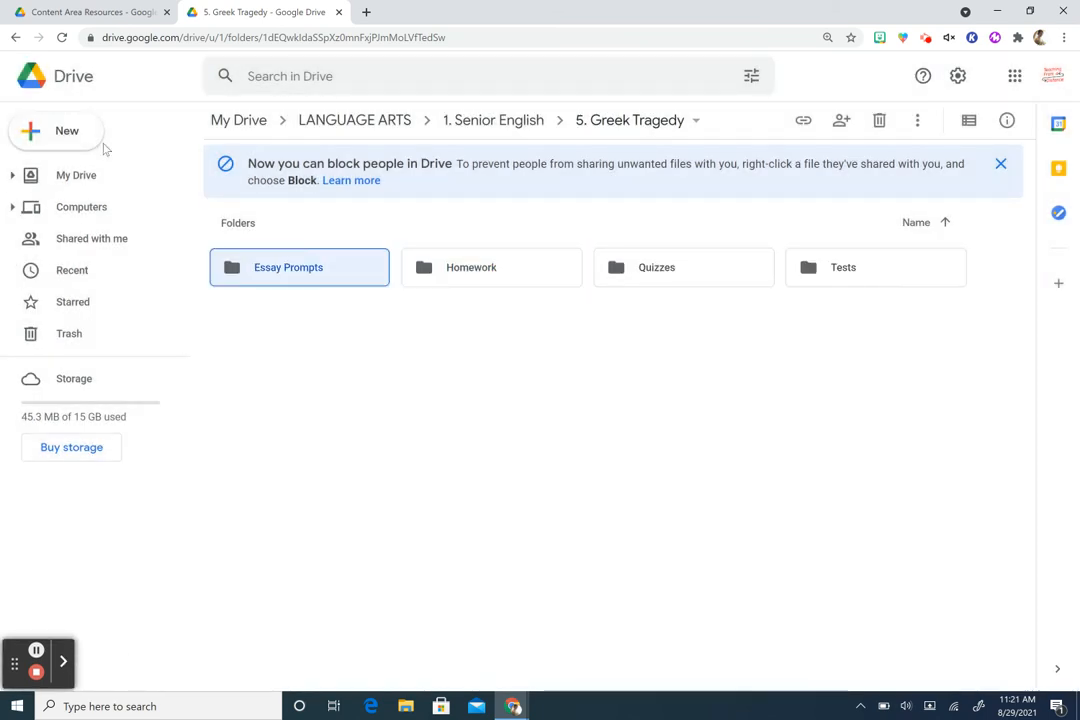
# Step: Change the color of the Essay Prompts, Homework, Quizzes and Tests folders to light purple
pyautogui.moveTo(342, 240); pyautogui.dragTo(524, 280)
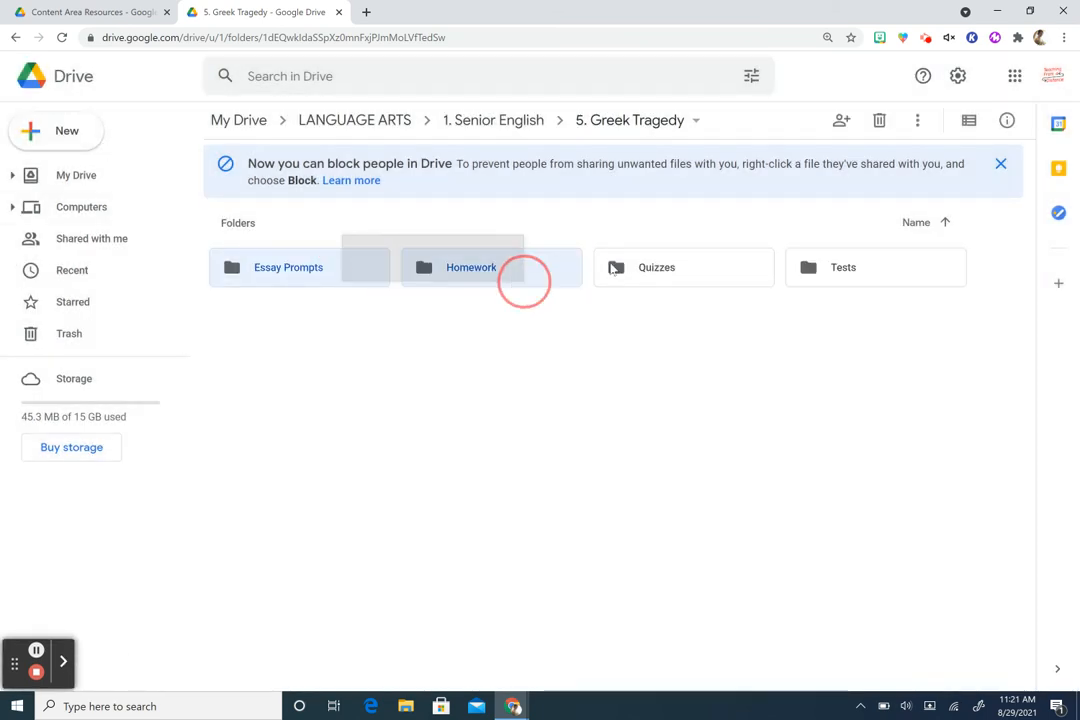
pyautogui.moveTo(611, 268); pyautogui.dragTo(842, 270)
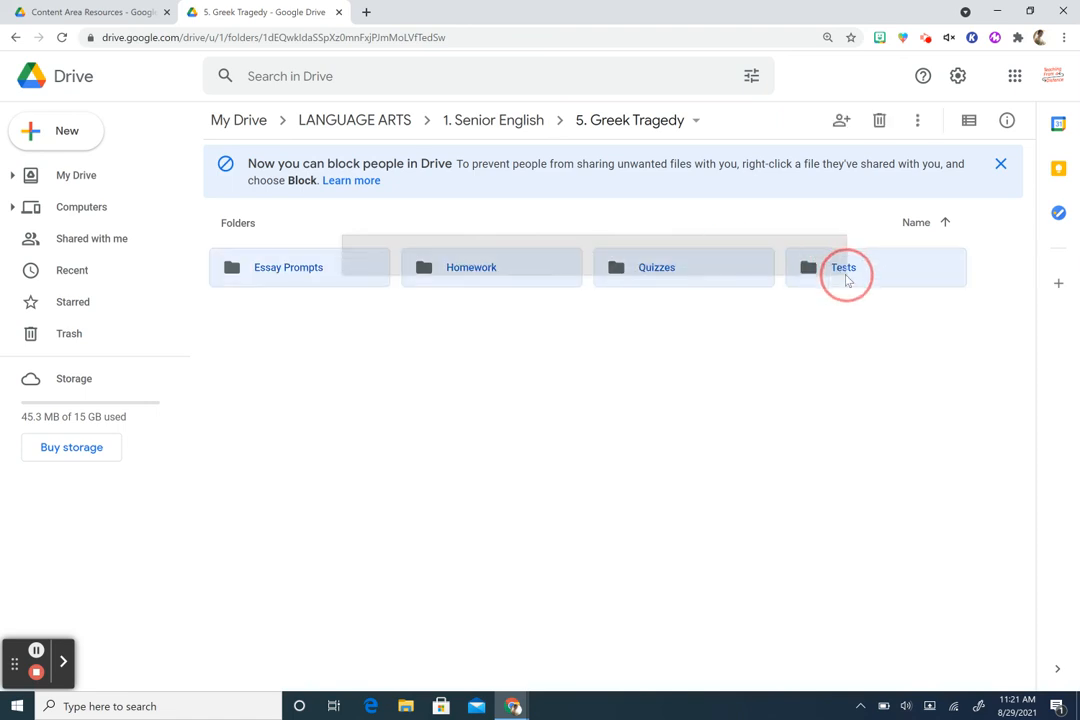
pyautogui.click(63, 133)
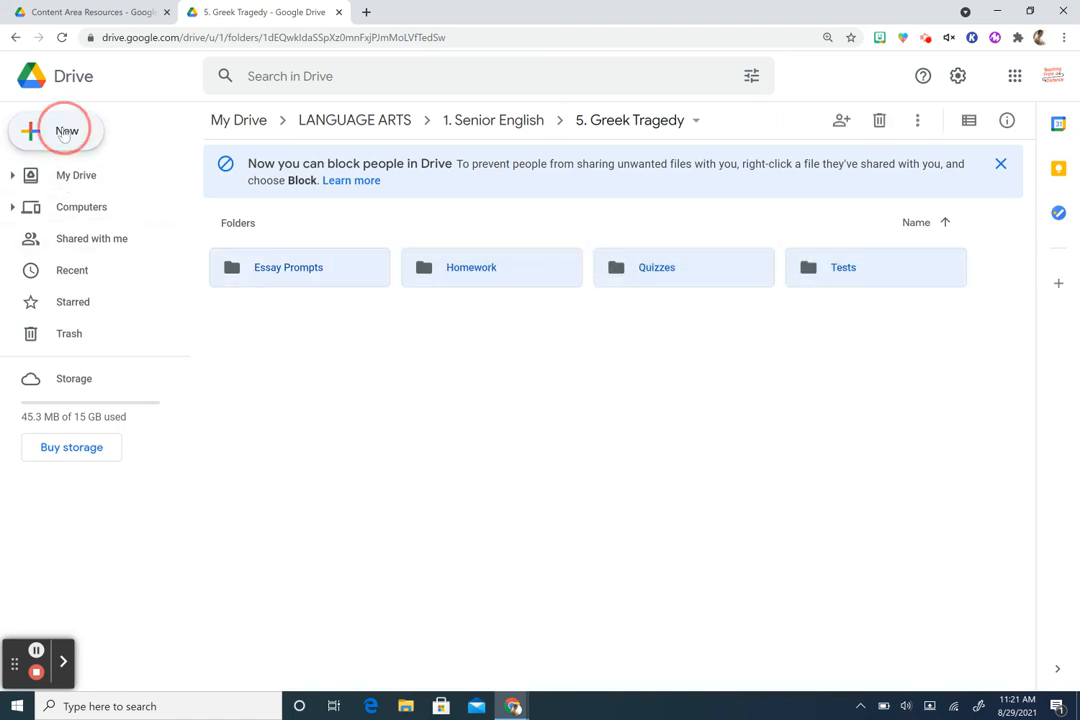
pyautogui.rightClick(570, 286)
pyautogui.moveTo(692, 451)
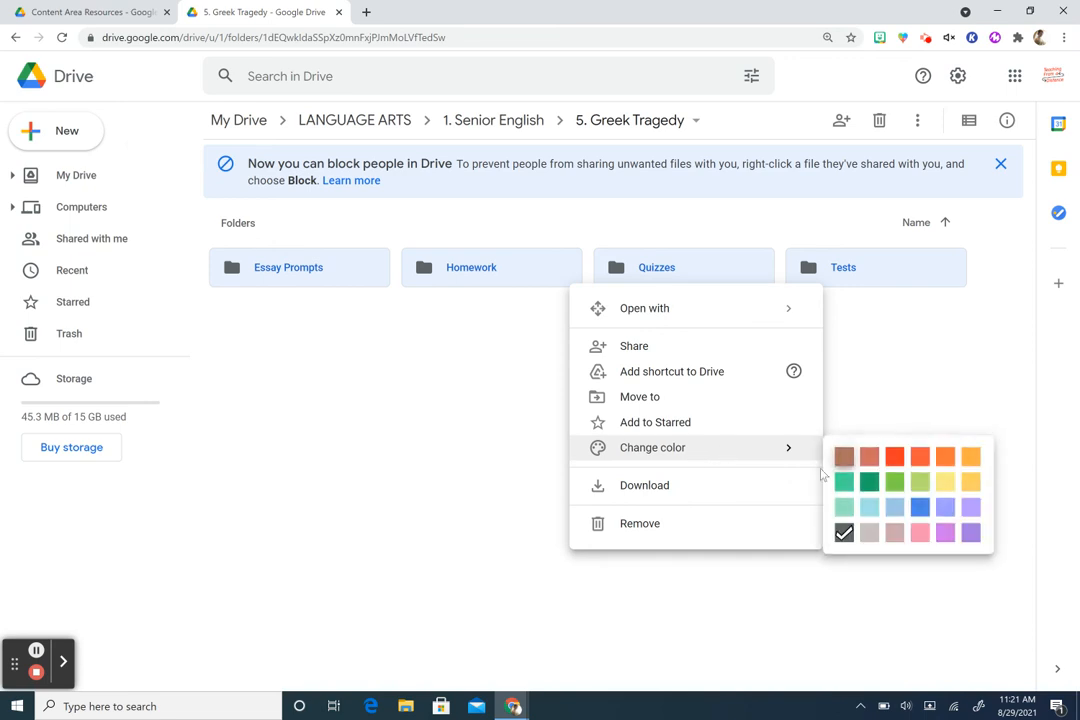
pyautogui.click(970, 530)
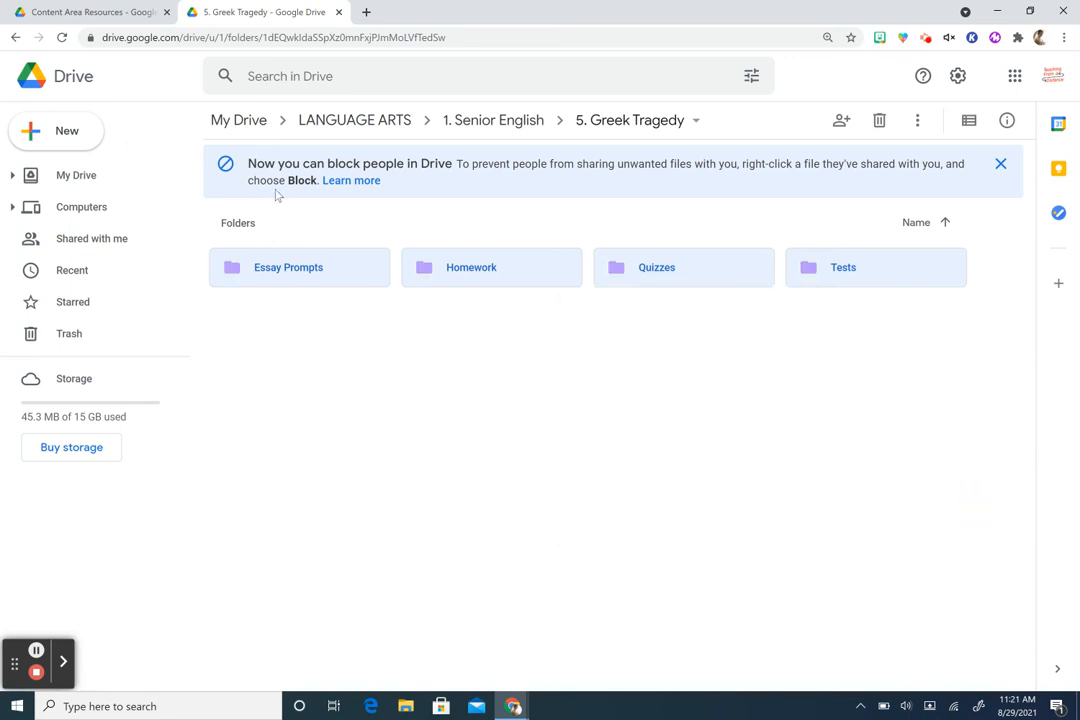
# Step: Go back up to My Drive, and open the nested folders LANGUAGE ARTS, 1. Senior English, 5. Greek Tragedy and Essay Prompts
pyautogui.click(398, 125)
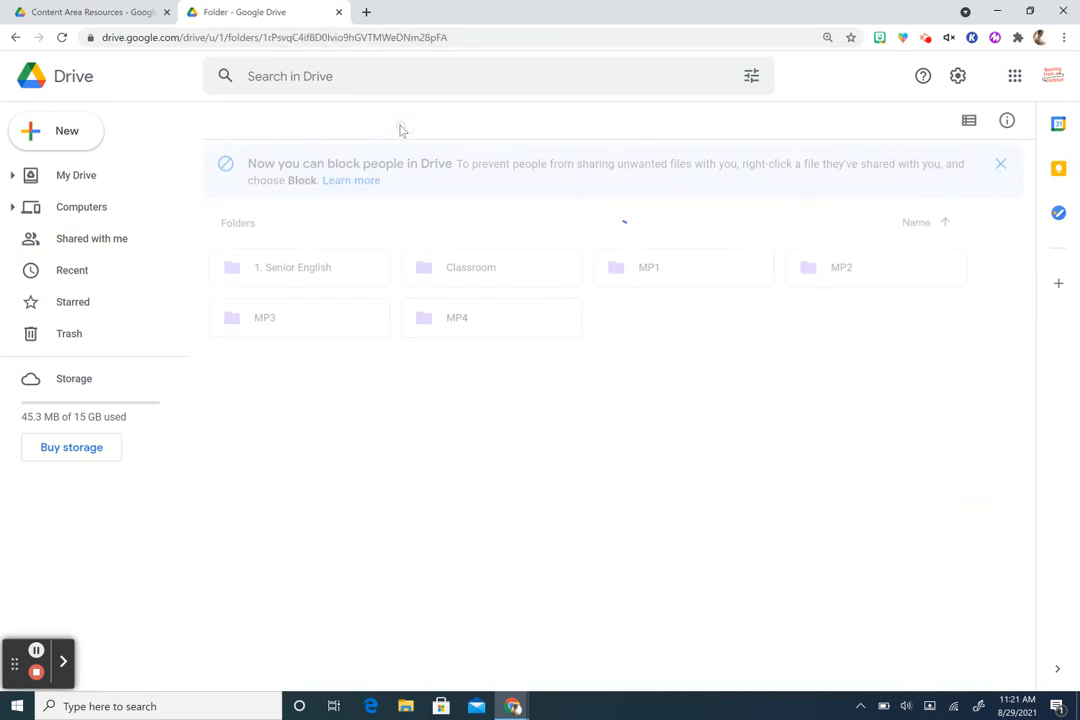
pyautogui.click(253, 120)
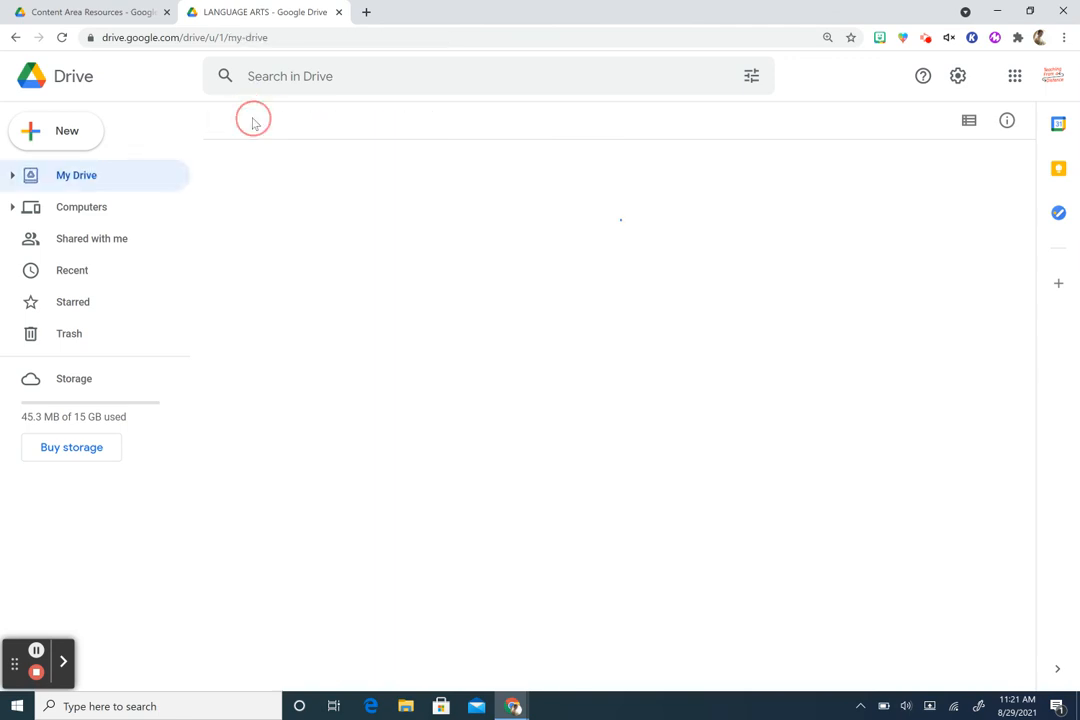
pyautogui.doubleClick(306, 279)
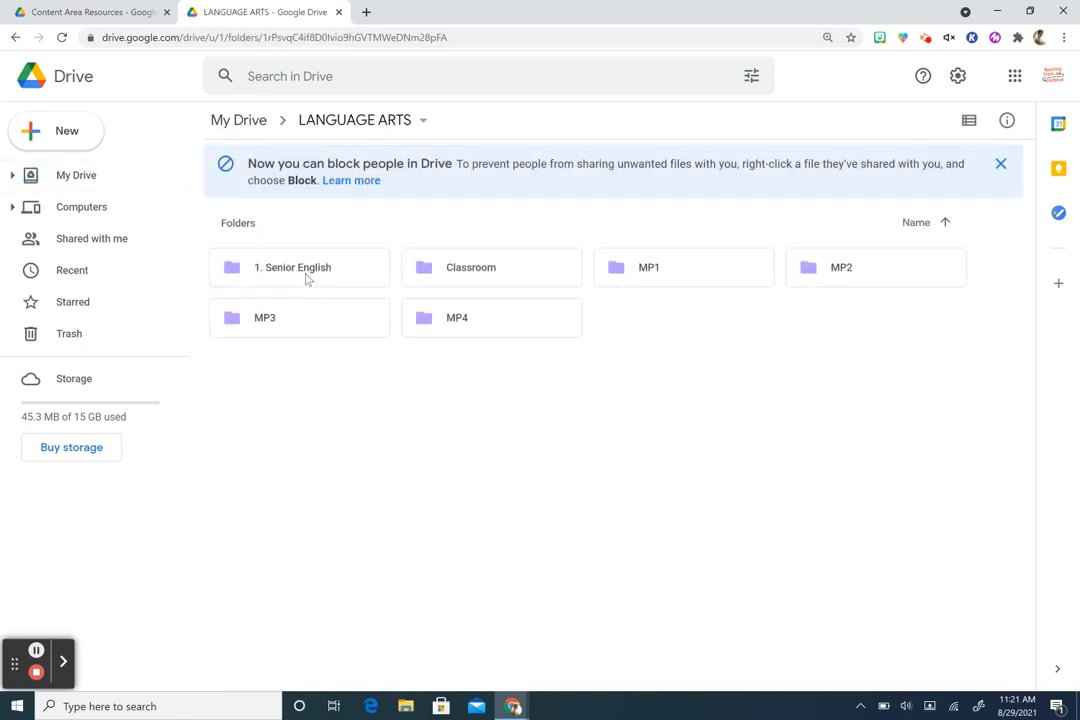
pyautogui.doubleClick(307, 279)
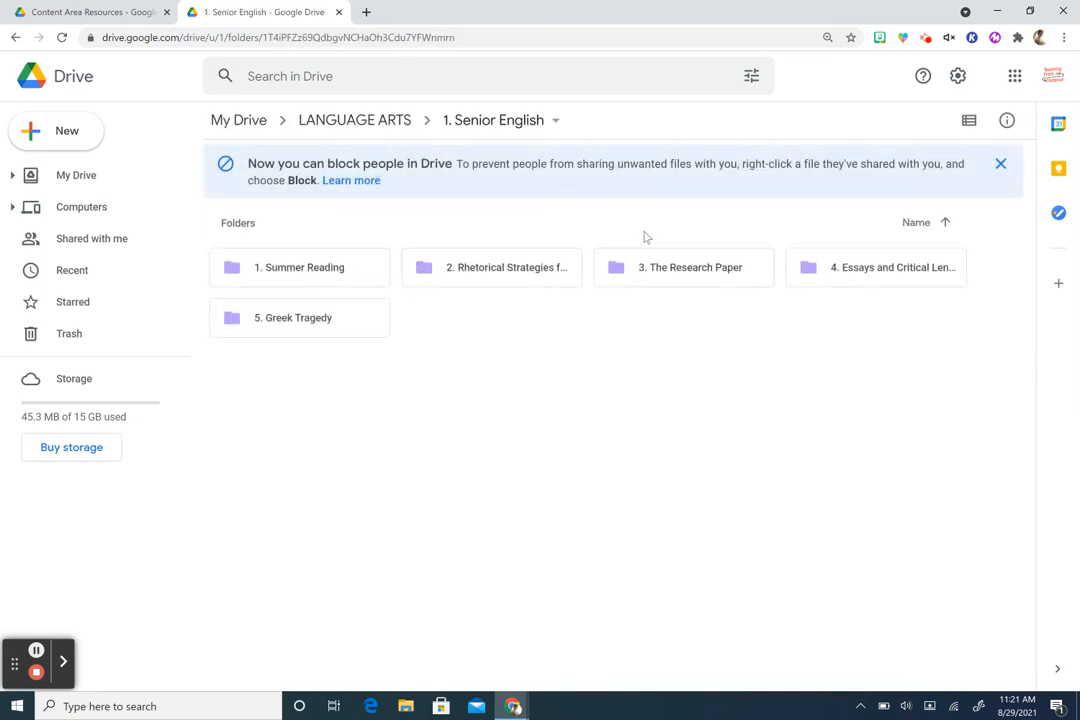
pyautogui.doubleClick(285, 318)
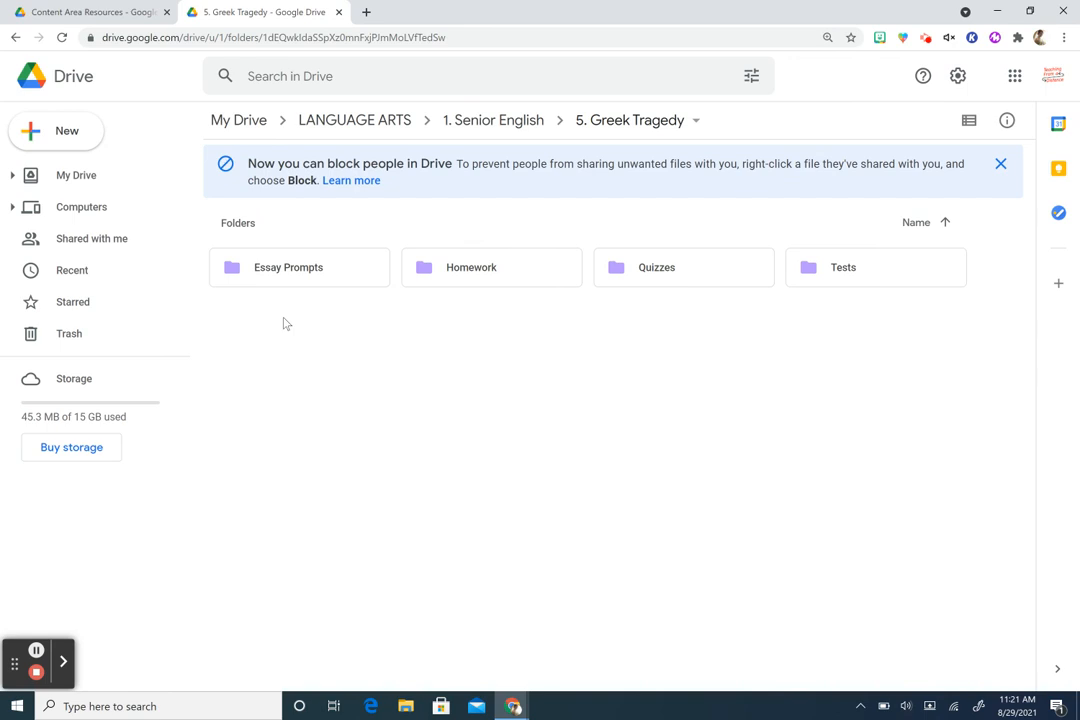
pyautogui.doubleClick(293, 270)
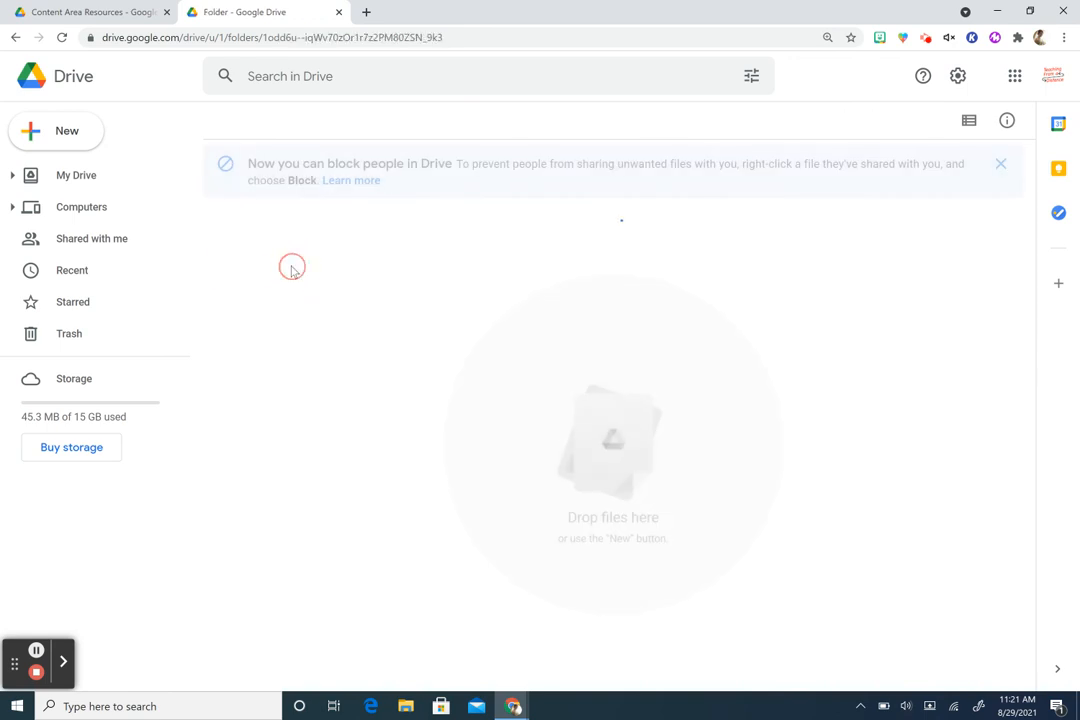
# Step: View the options for adding new content to the Essay Prompts folder, and return to the top level of My Drive
pyautogui.click(58, 122)
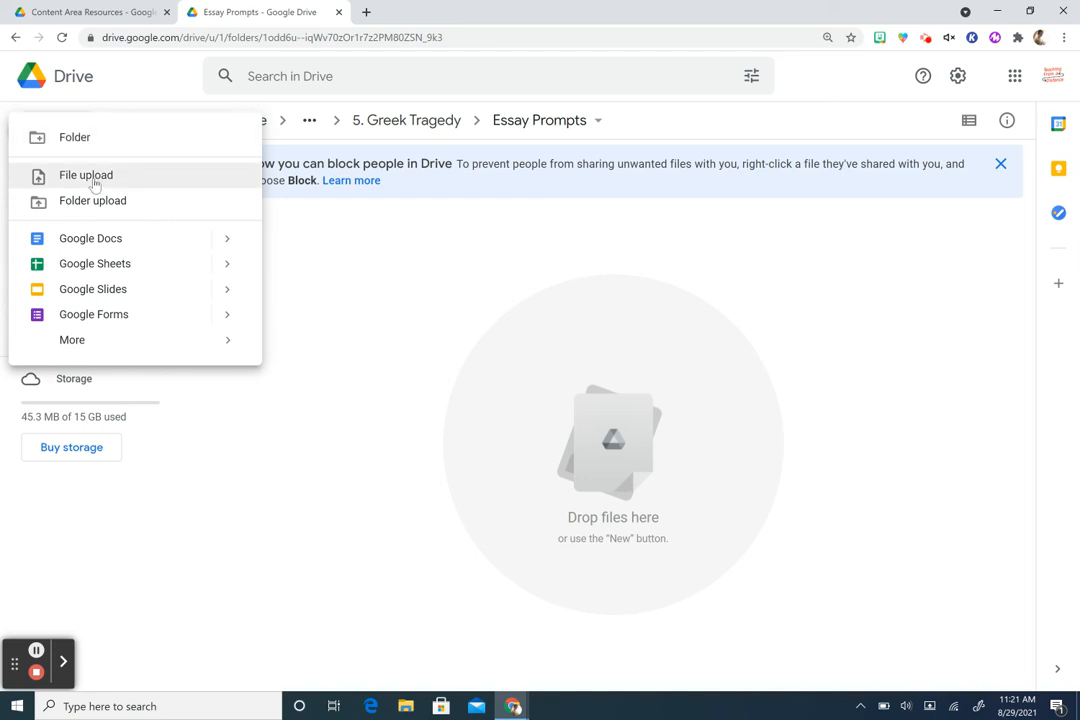
pyautogui.click(270, 129)
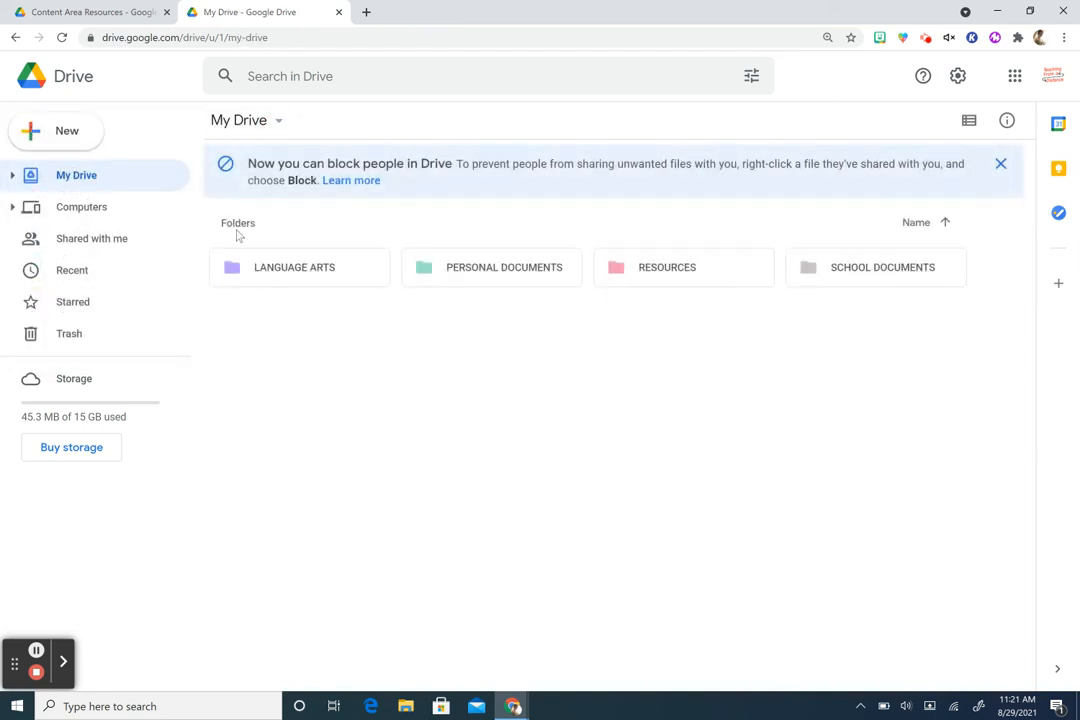